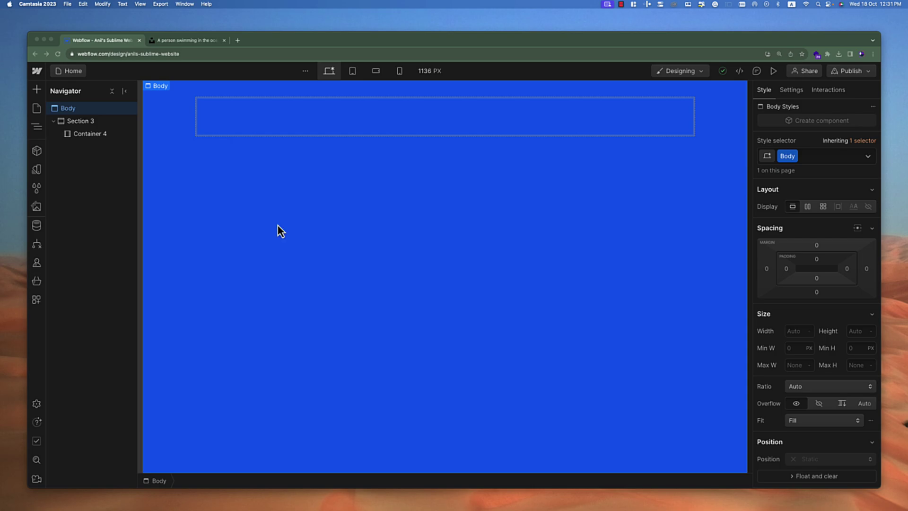
Drag a Tabs element from the Advanced section of the Add panel into Container 4.
click(38, 92)
click(38, 93)
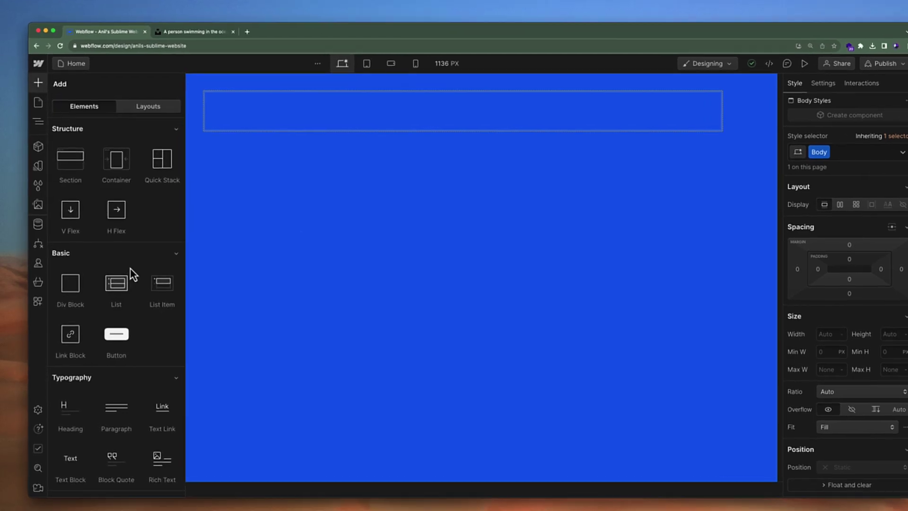
scroll(137, 322, down, 5)
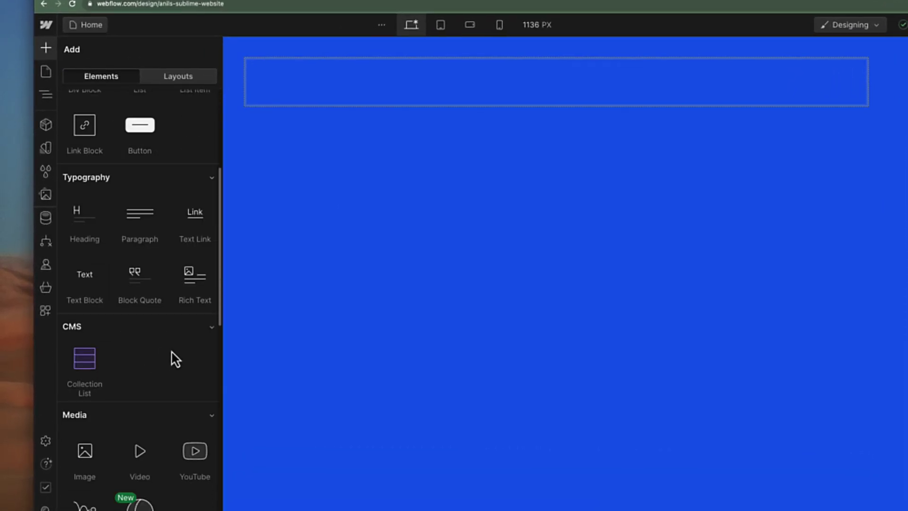
scroll(175, 359, down, 10)
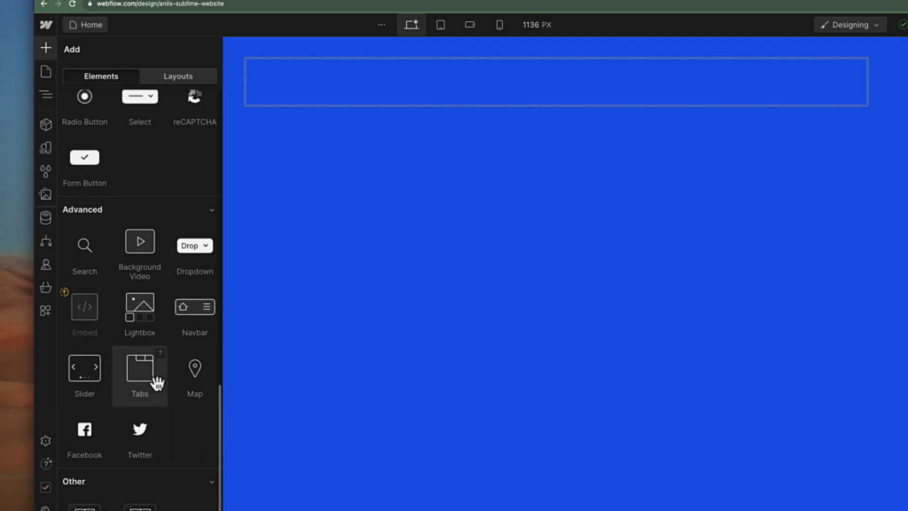
drag(141, 385, 337, 112)
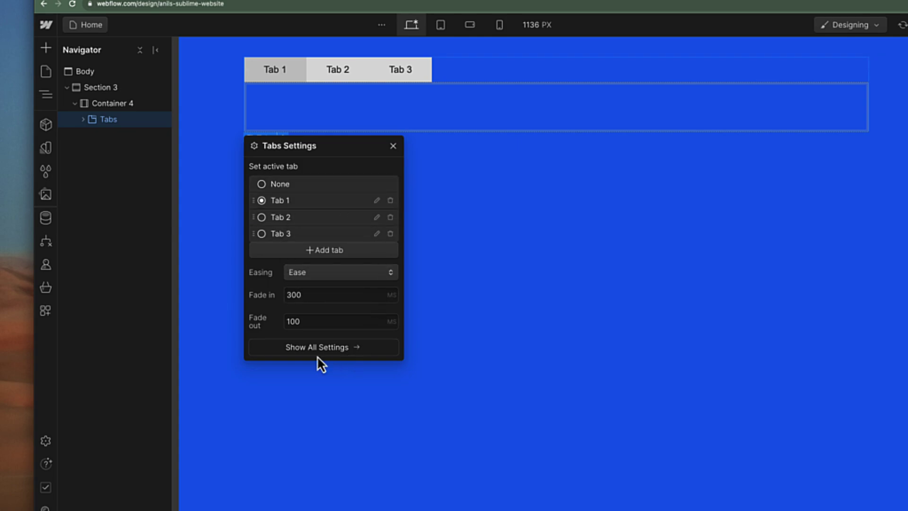
Close the Tabs settings and expand Tabs, Tabs Menu and Tabs Content in the Navigator.
click(393, 146)
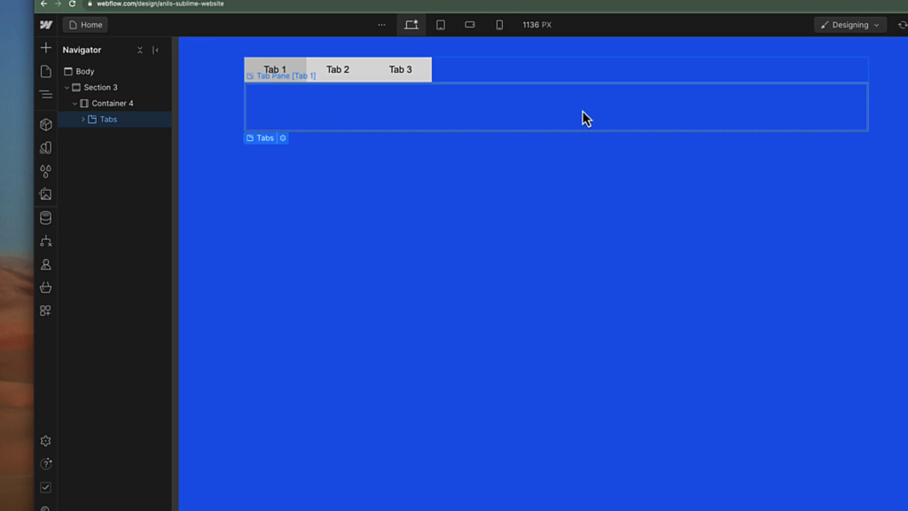
click(83, 120)
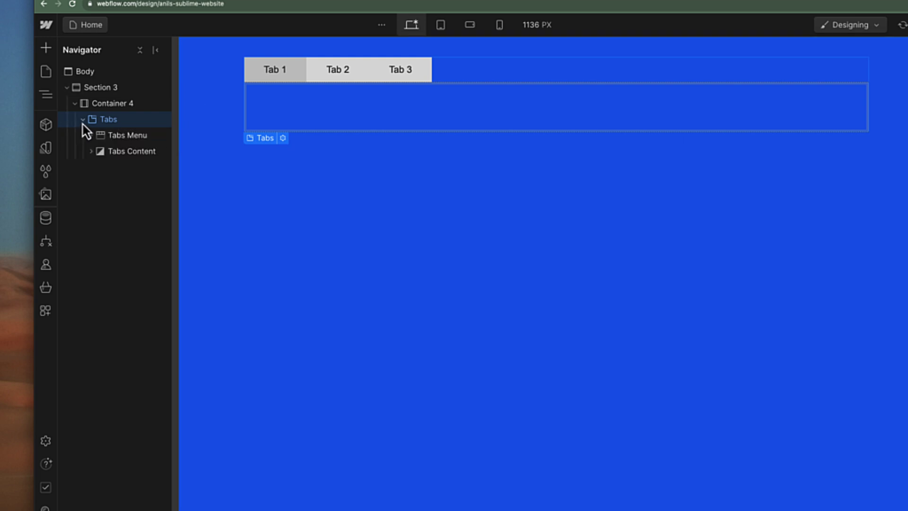
click(92, 136)
click(92, 199)
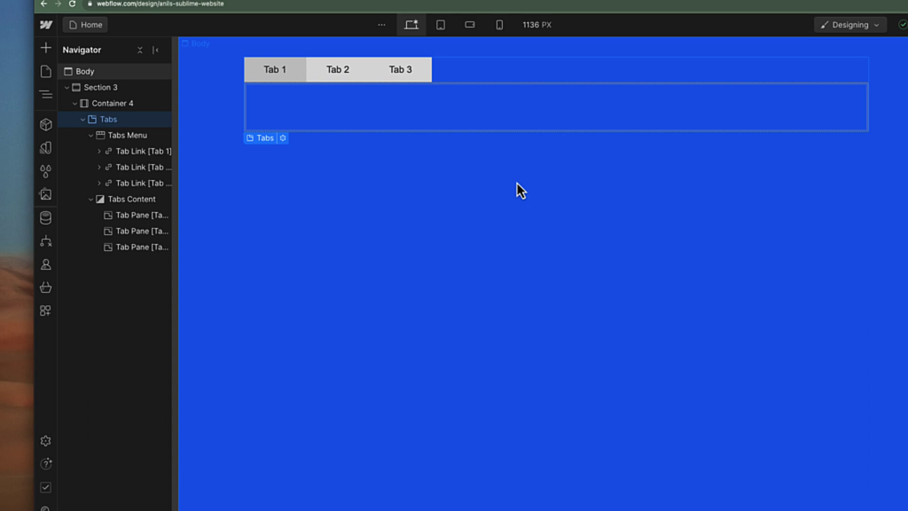
Select Tabs Menu, then Tabs Content, then move down to the Tab 1 link.
click(125, 140)
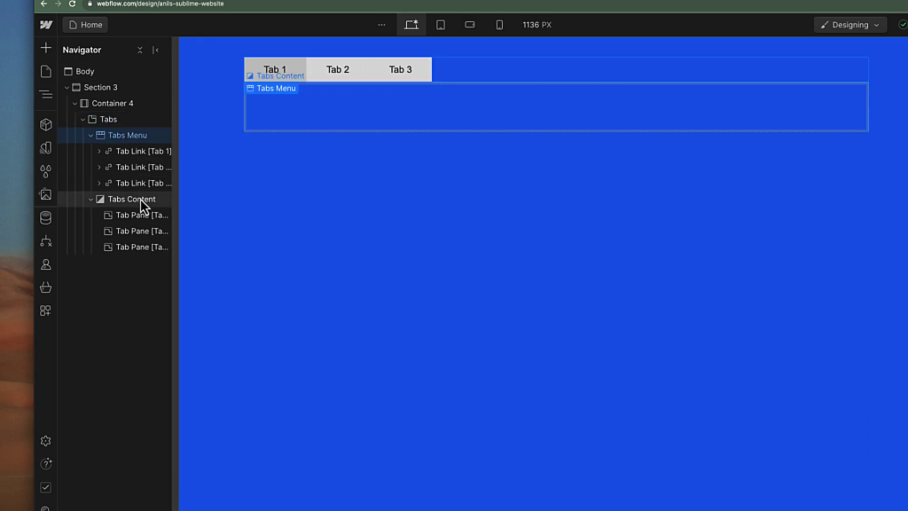
click(143, 203)
click(132, 135)
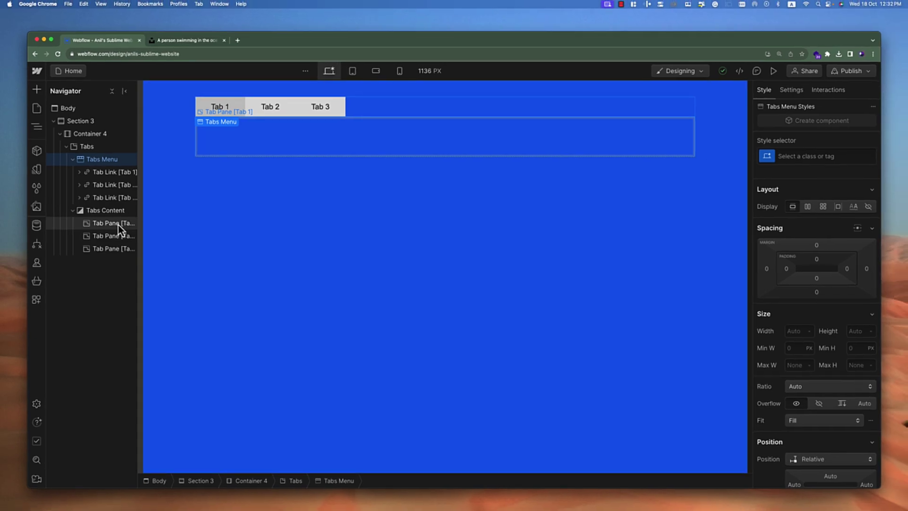
key(Down)
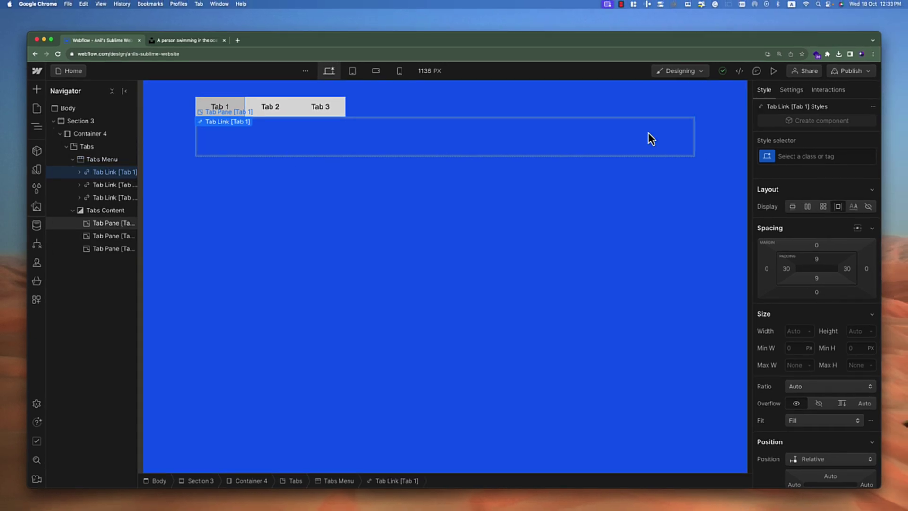
click(776, 72)
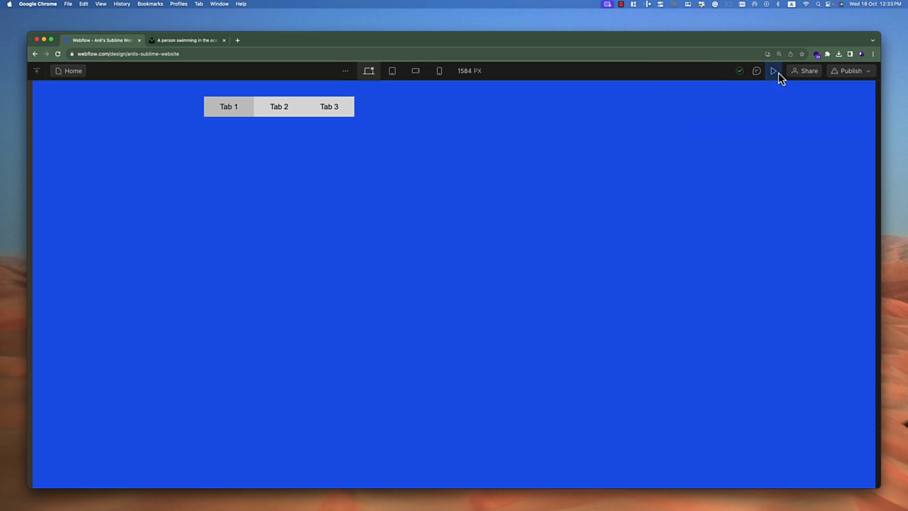
click(339, 109)
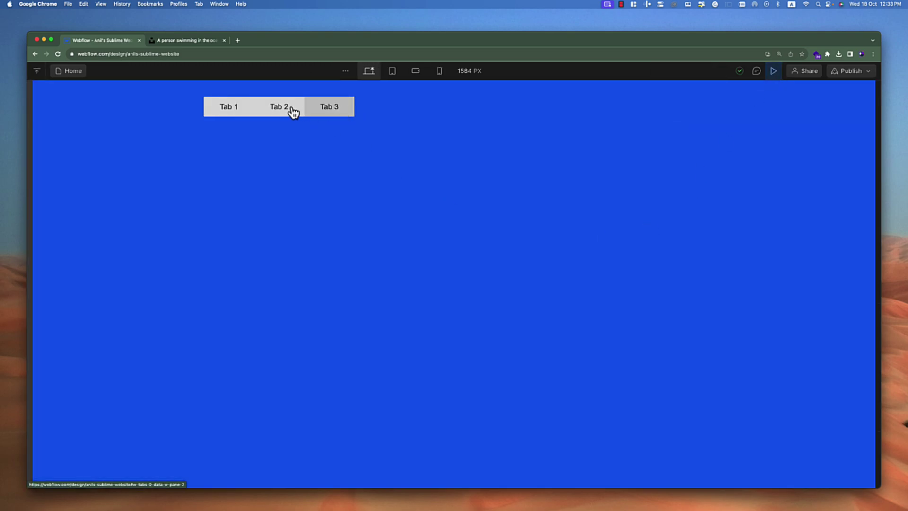
click(226, 108)
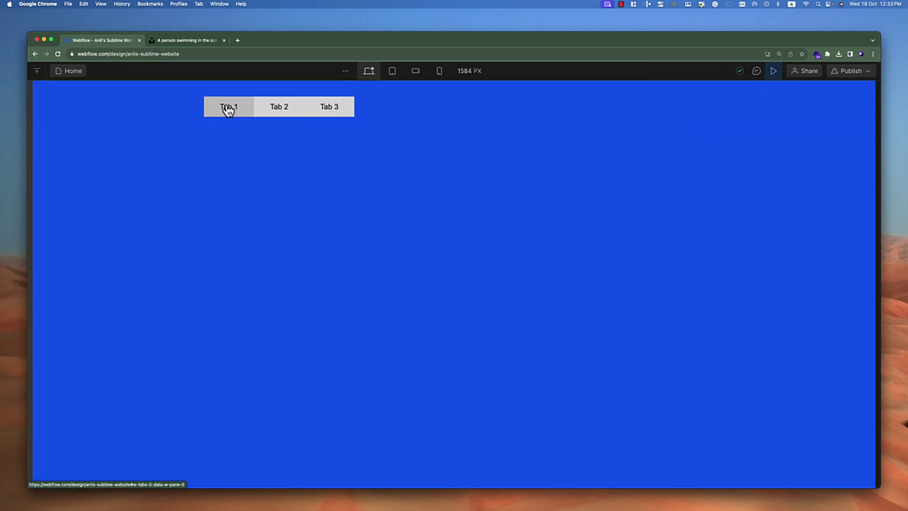
click(768, 76)
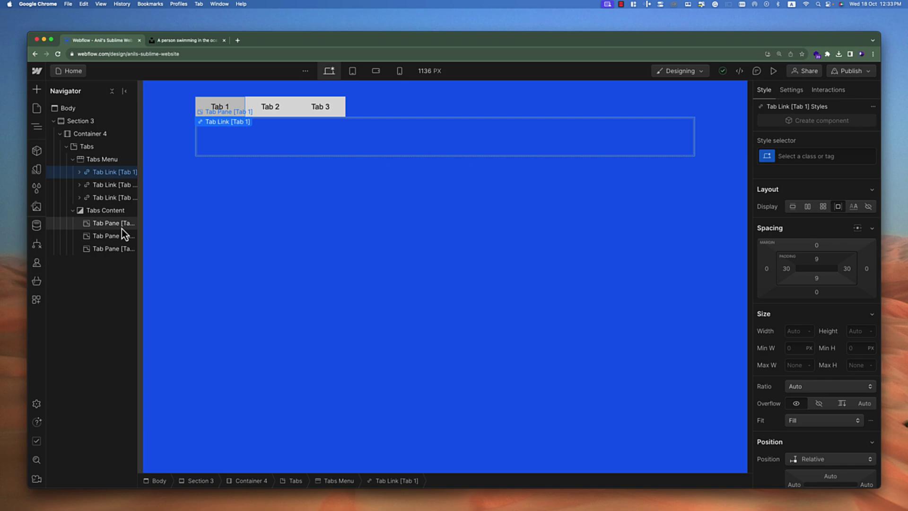
Select Tab Pane [Tab 1] in the Navigator and open the Add elements panel.
click(115, 162)
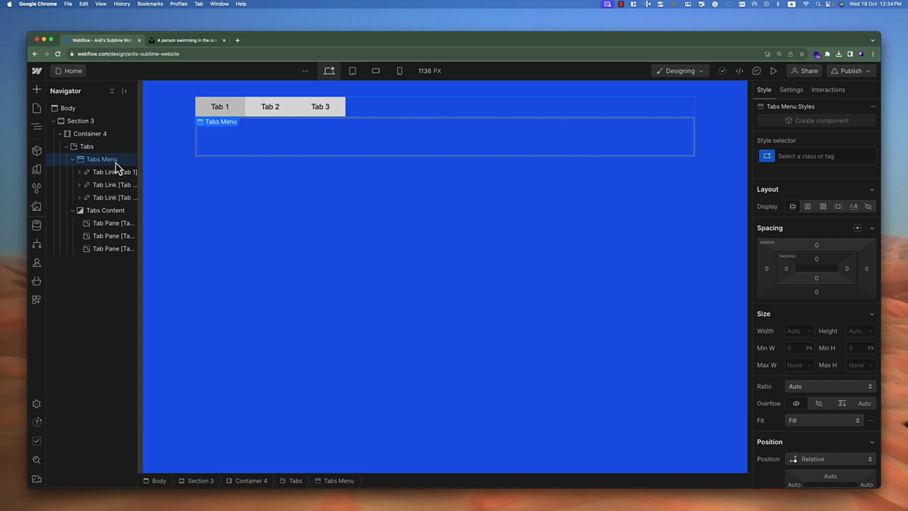
click(122, 173)
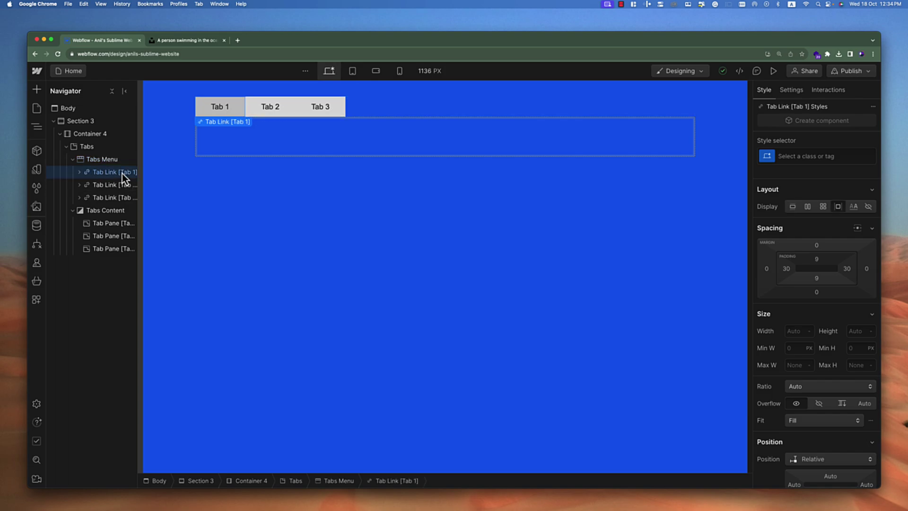
click(124, 224)
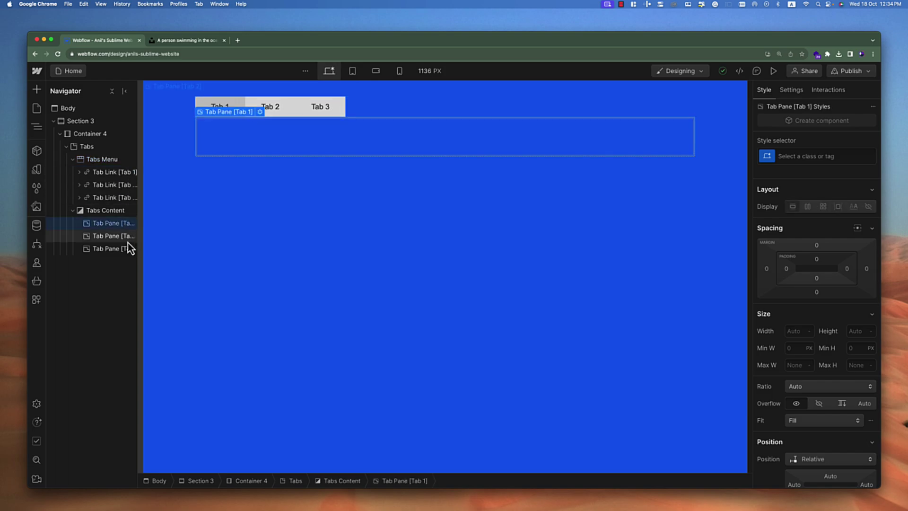
click(127, 240)
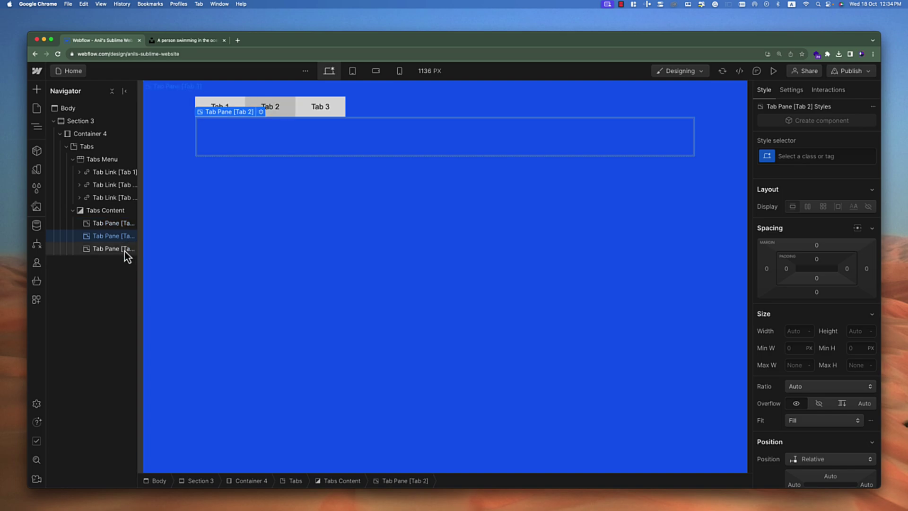
click(124, 250)
click(112, 223)
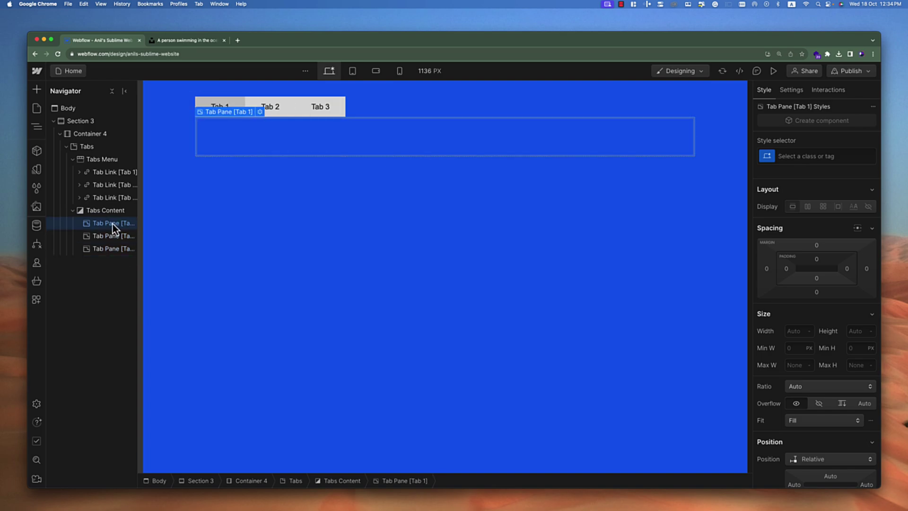
click(37, 89)
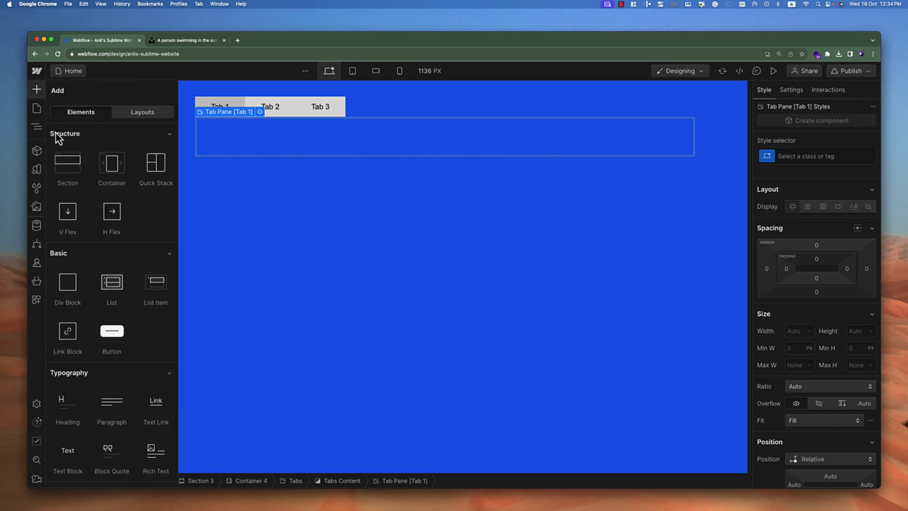
Add a Heading to the first tab pane reading 'Tab Content 1'.
click(82, 420)
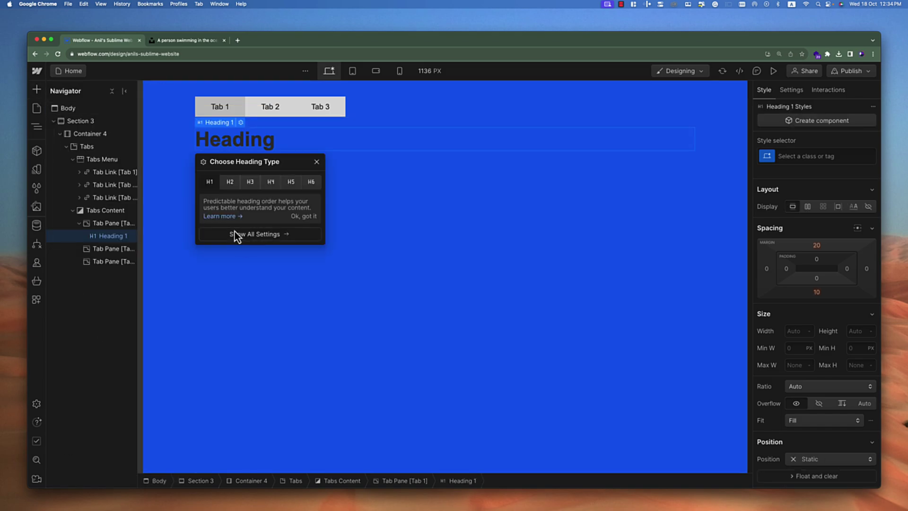
double_click(261, 138)
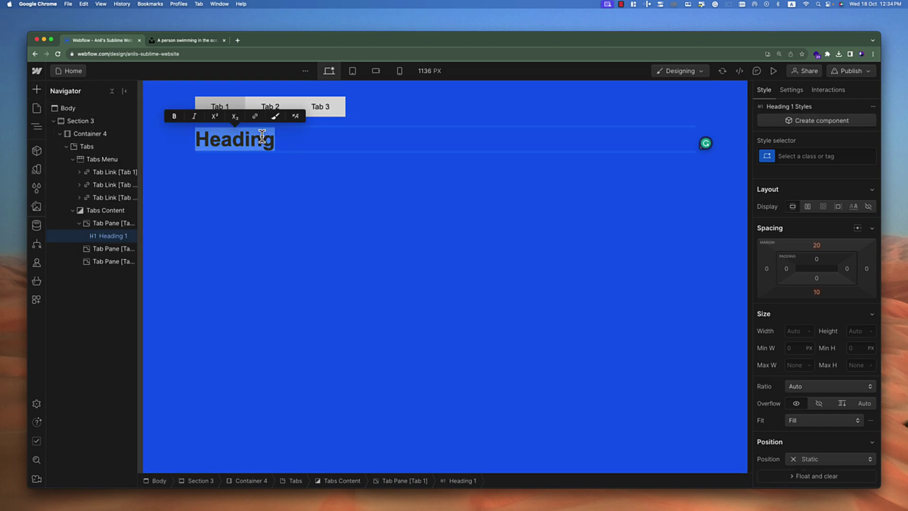
text(Tabo)
key(BackSpace)
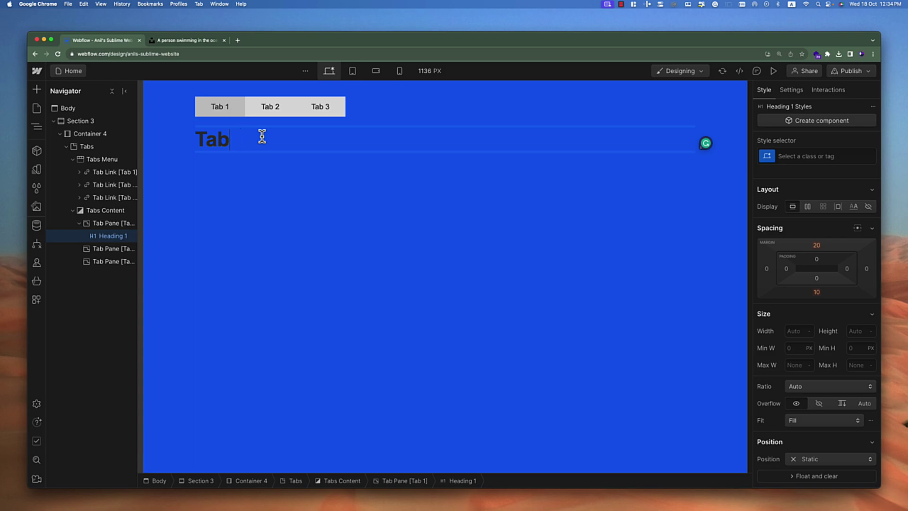
text(Contet)
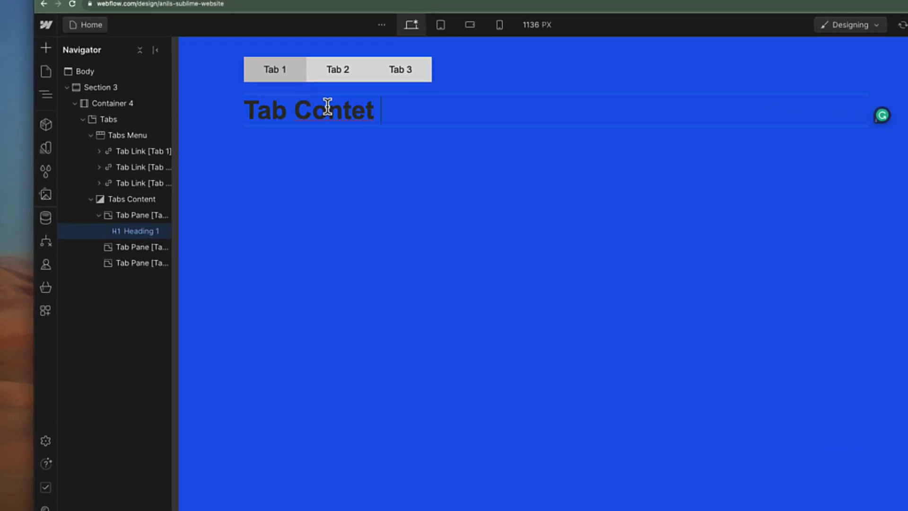
key(BackSpace)
key(BackSpace)
key(BackSpace)
text(ent 1)
click(128, 263)
click(137, 235)
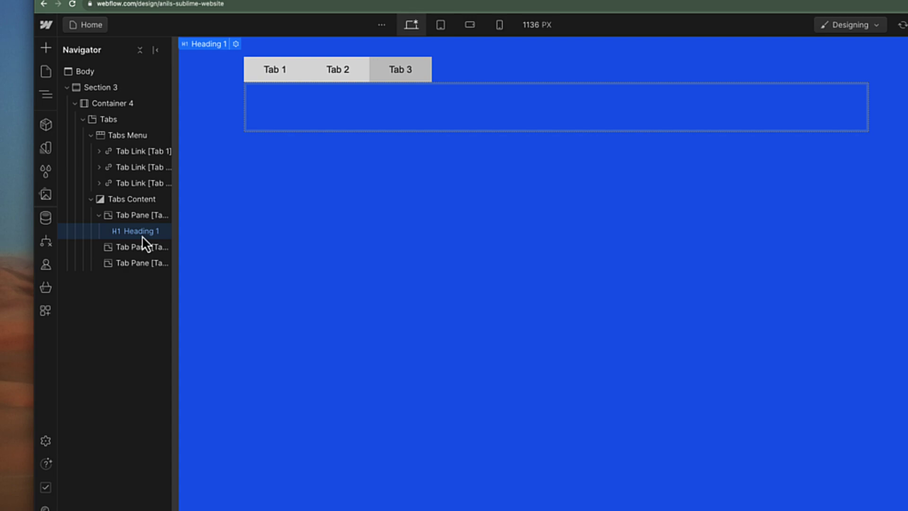
Paste the heading into the second tab pane and change it to 'Tab Content 2'.
click(139, 246)
key(super+v)
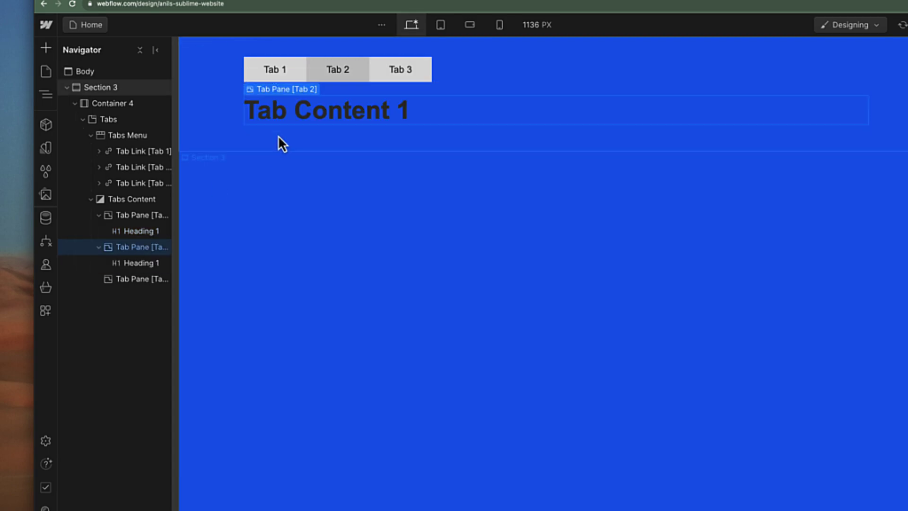
click(355, 110)
double_click(356, 110)
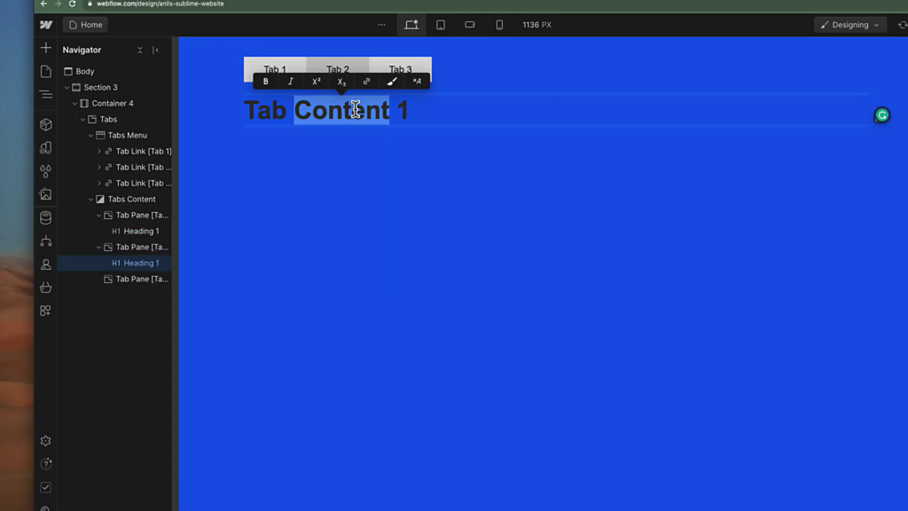
click(424, 107)
key(BackSpace)
text(2)
Paste the heading into the third tab pane and change it to 'Tab Content 3'.
click(132, 279)
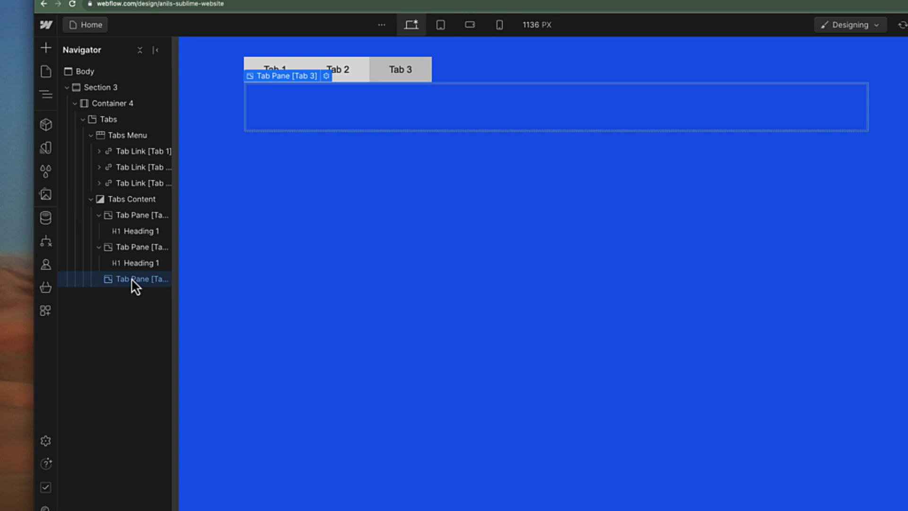
key(ctrl+v)
click(141, 295)
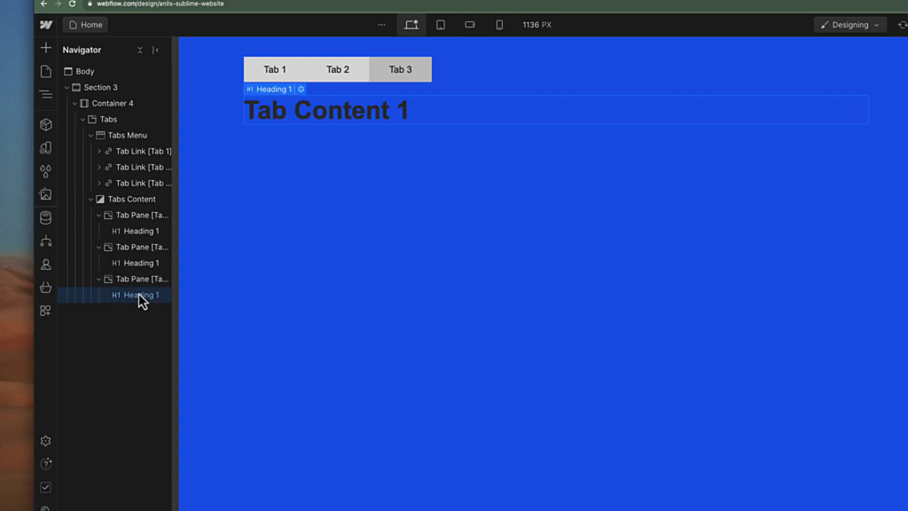
double_click(407, 114)
key(BackSpace)
text(3)
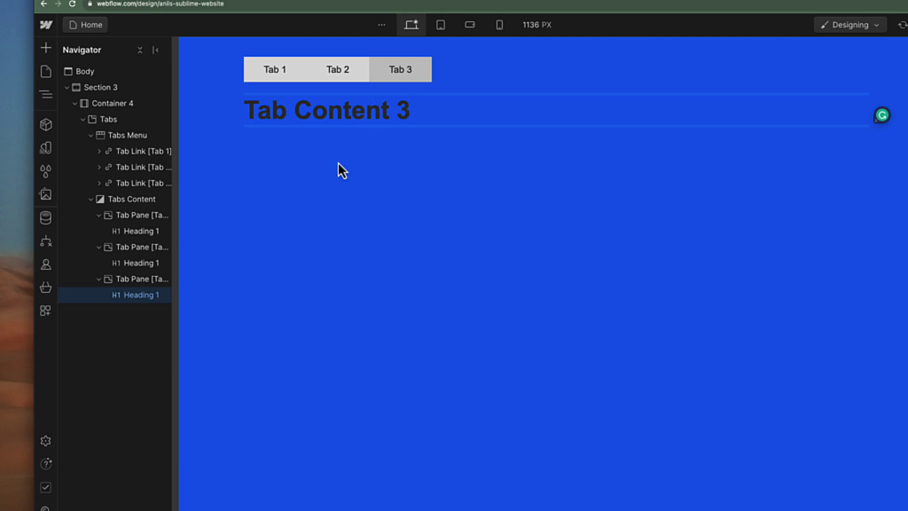
Check each tab pane's heading in the Navigator and switch to Preview.
click(143, 233)
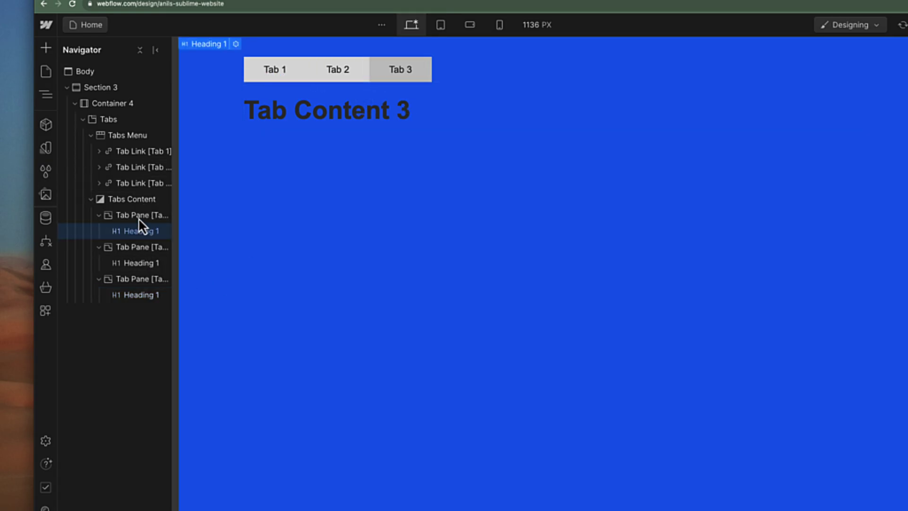
click(142, 215)
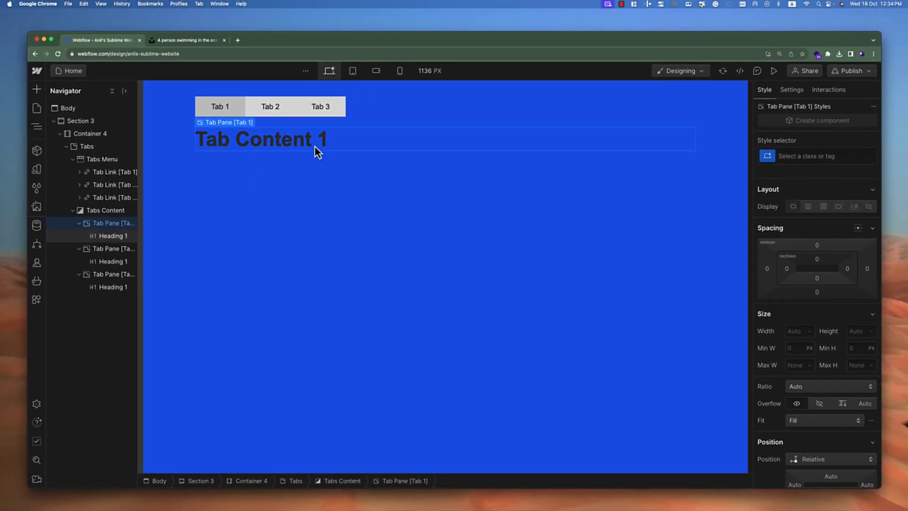
click(112, 249)
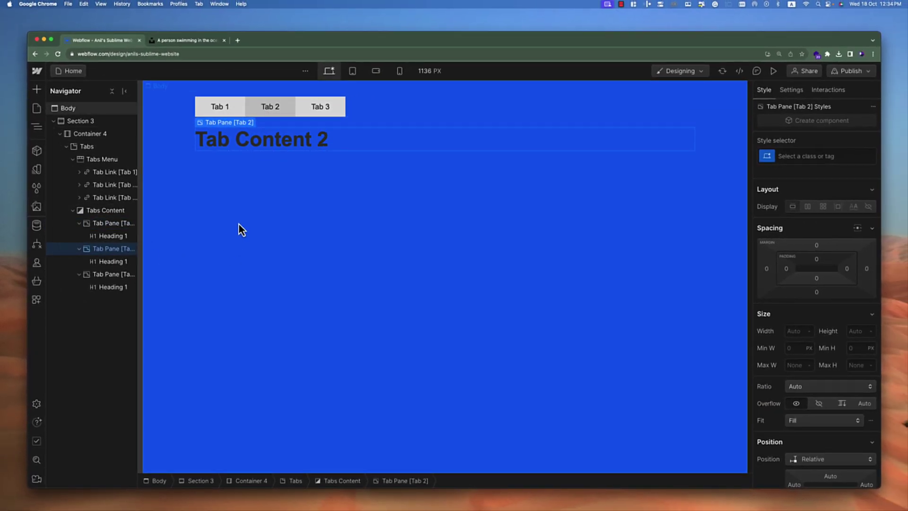
click(131, 275)
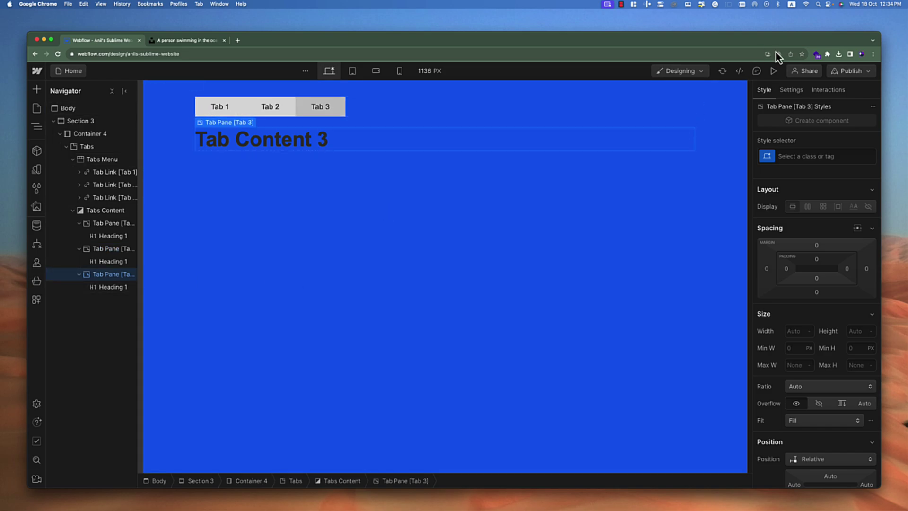
click(773, 71)
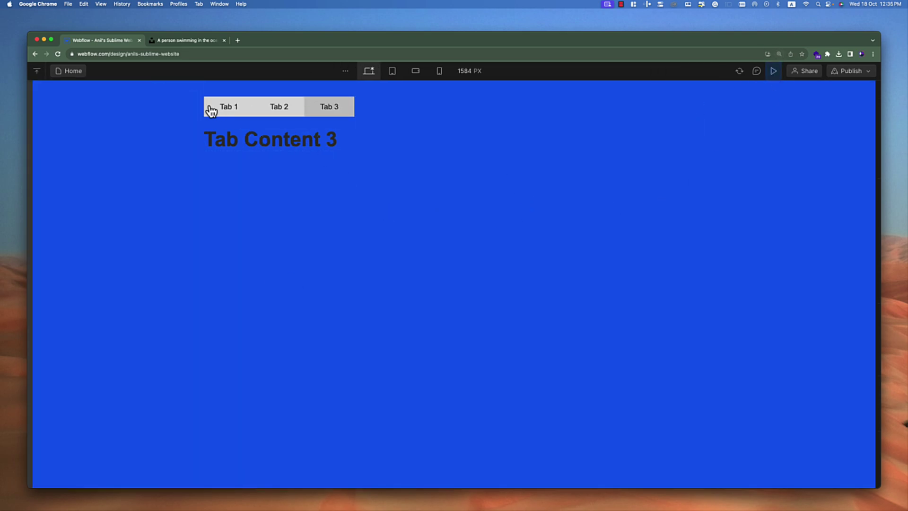
In preview, switch through Tab 1, Tab 2 and Tab 3, then return to the designer.
click(232, 109)
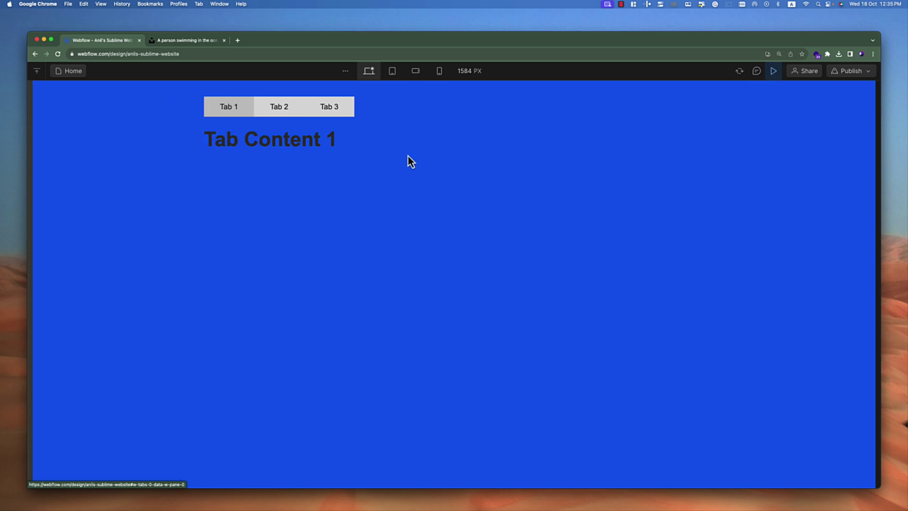
click(278, 107)
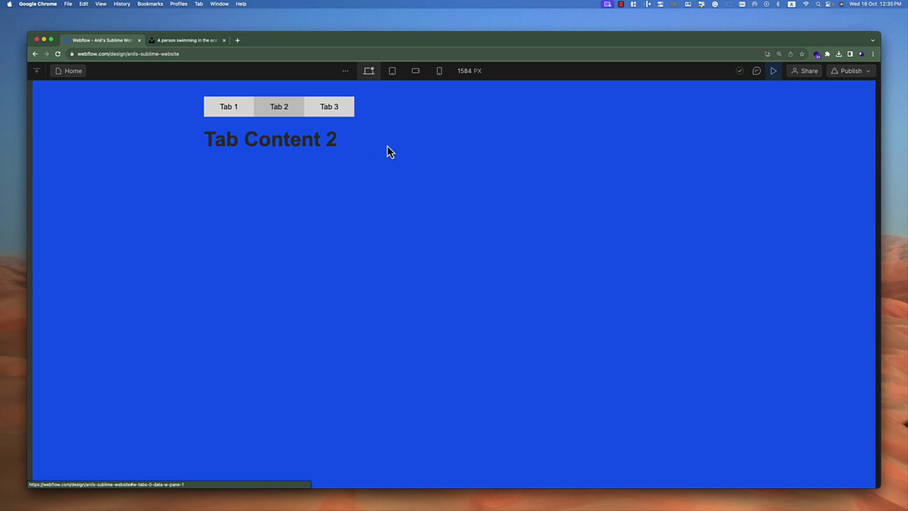
click(329, 106)
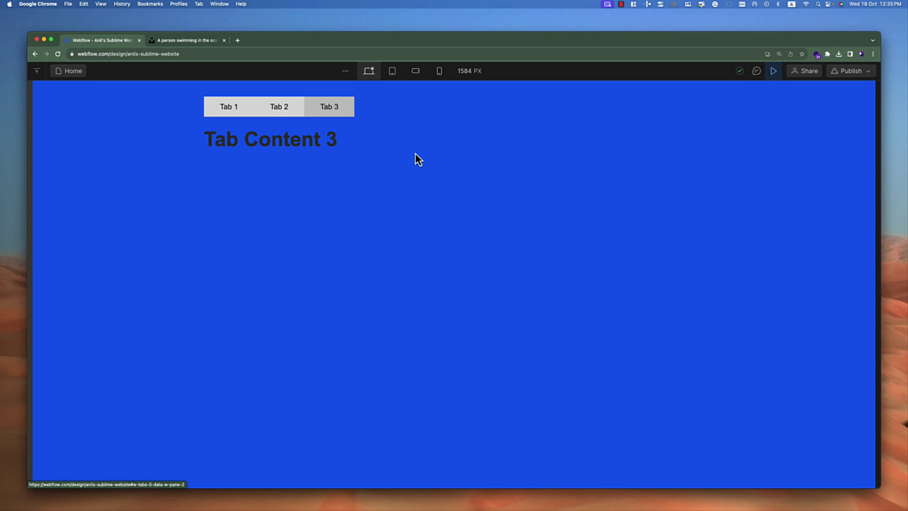
click(777, 74)
click(113, 161)
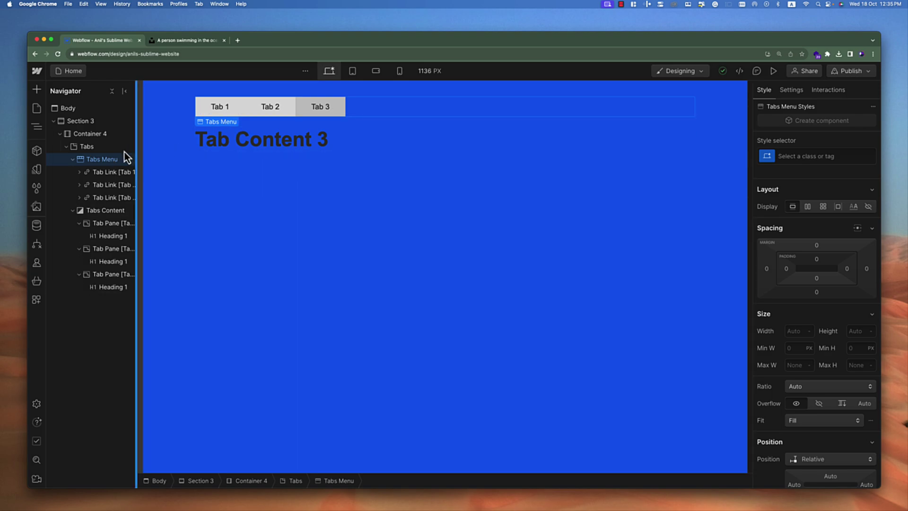
Set Tab 2 as the default active tab in Tabs settings and check it in preview.
click(88, 147)
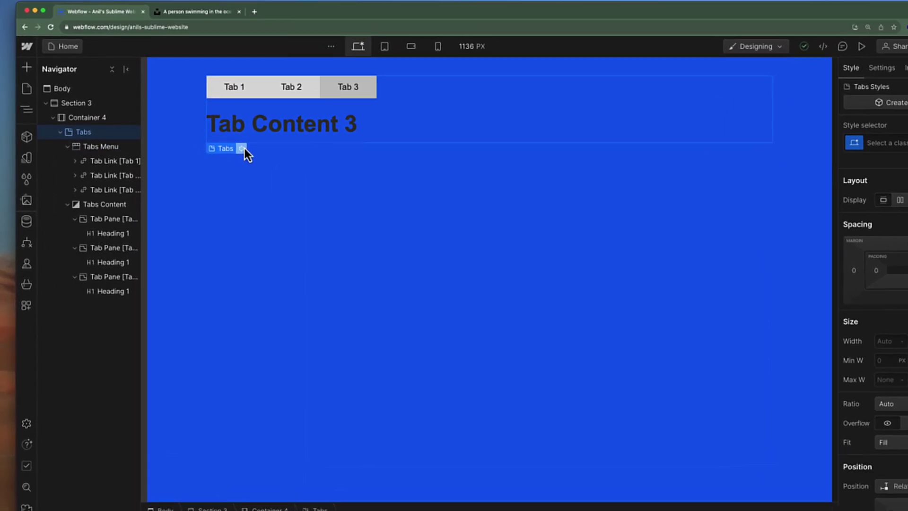
click(226, 161)
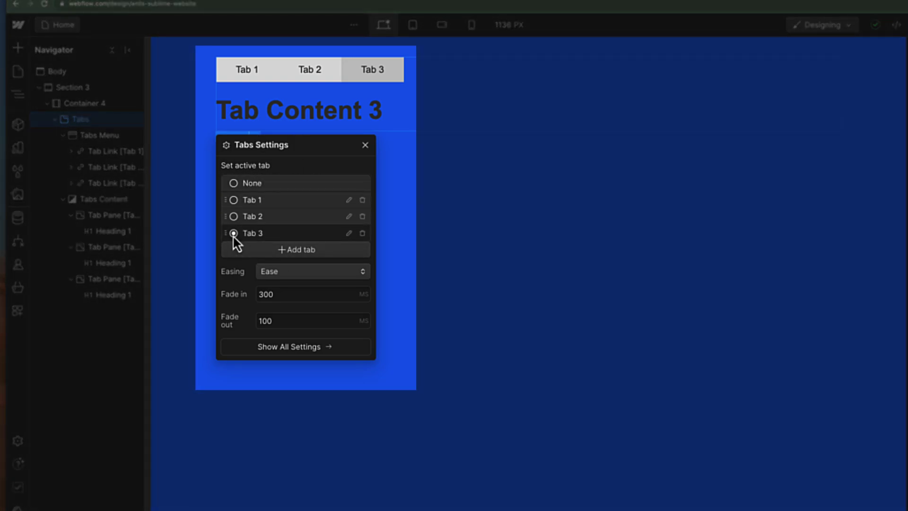
click(234, 200)
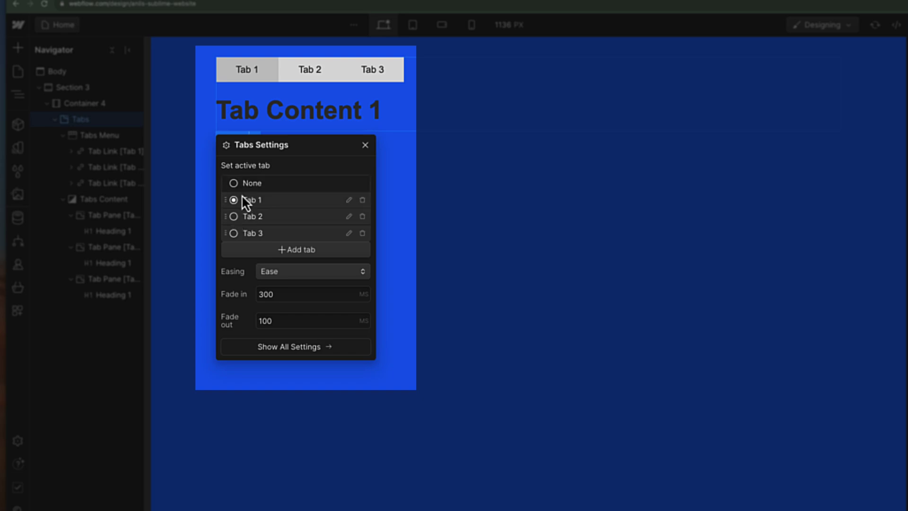
click(233, 217)
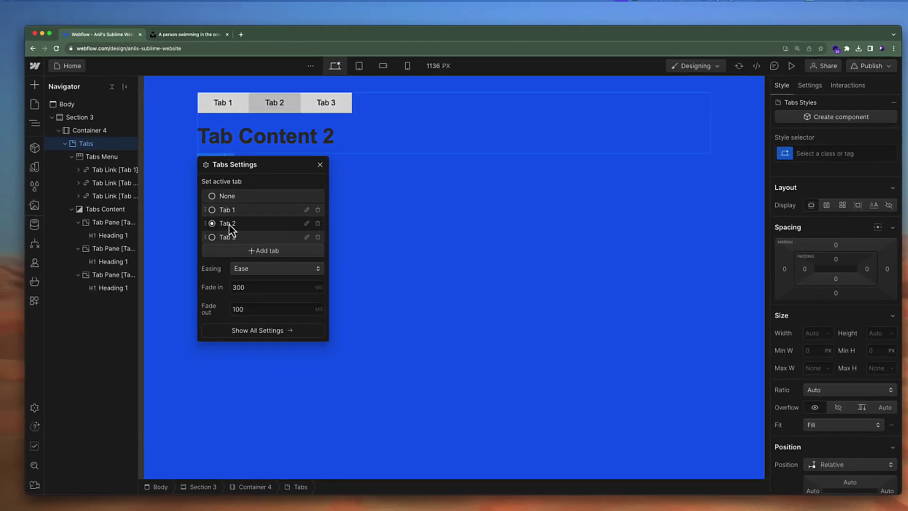
click(499, 208)
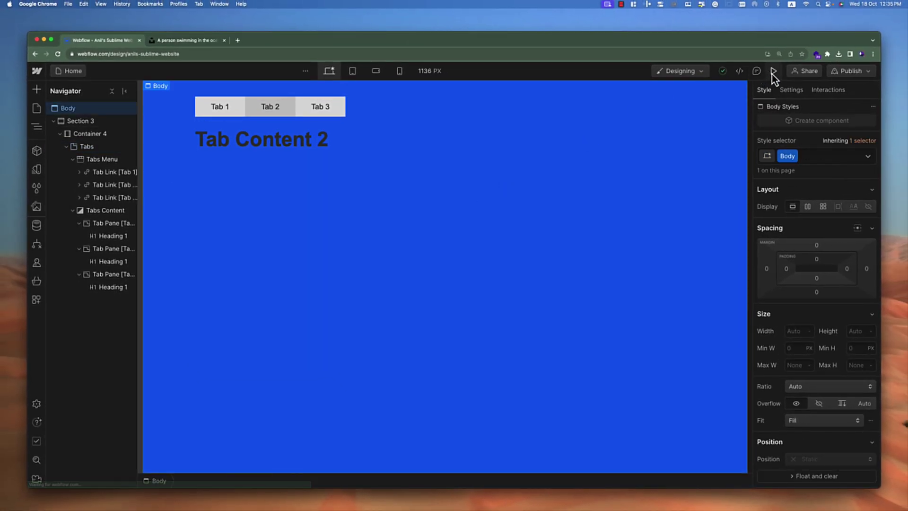
click(773, 71)
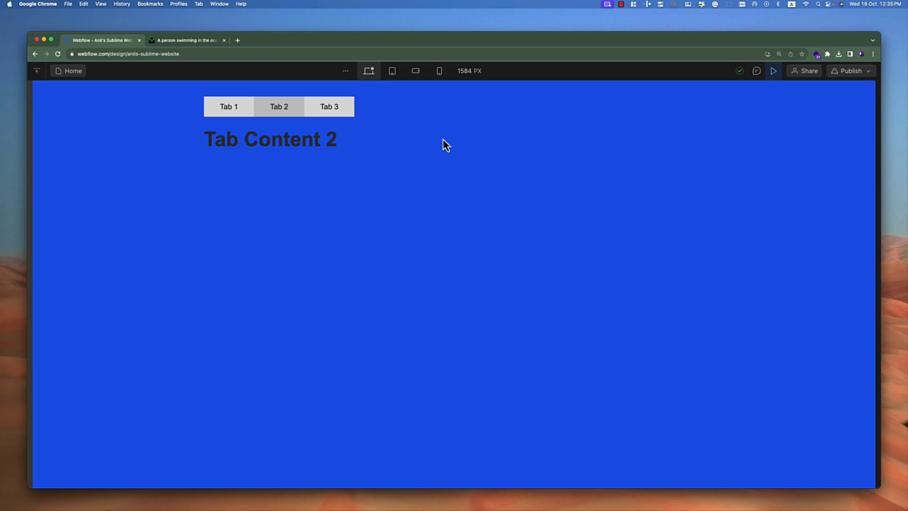
click(772, 75)
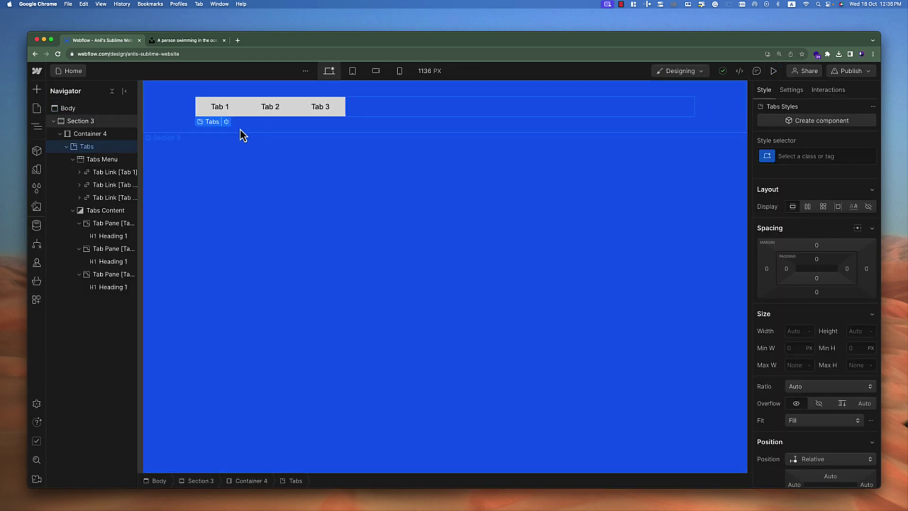
click(229, 123)
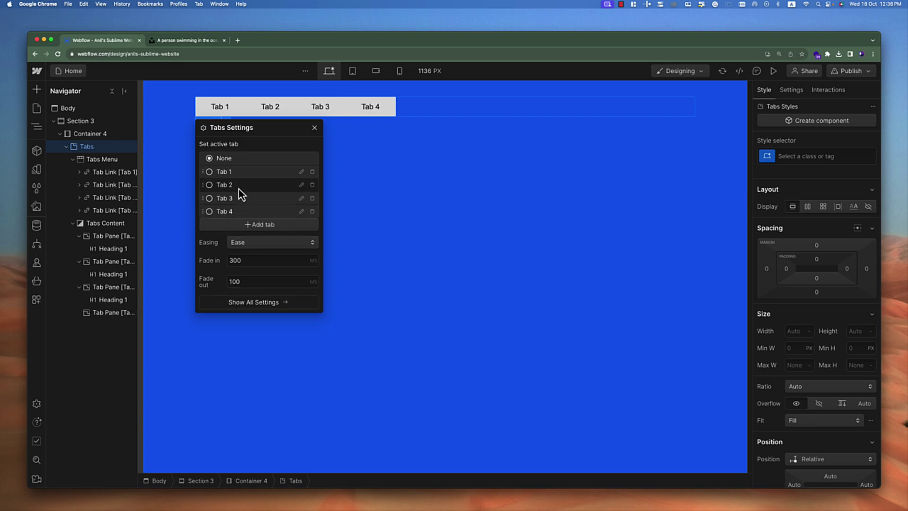
click(315, 129)
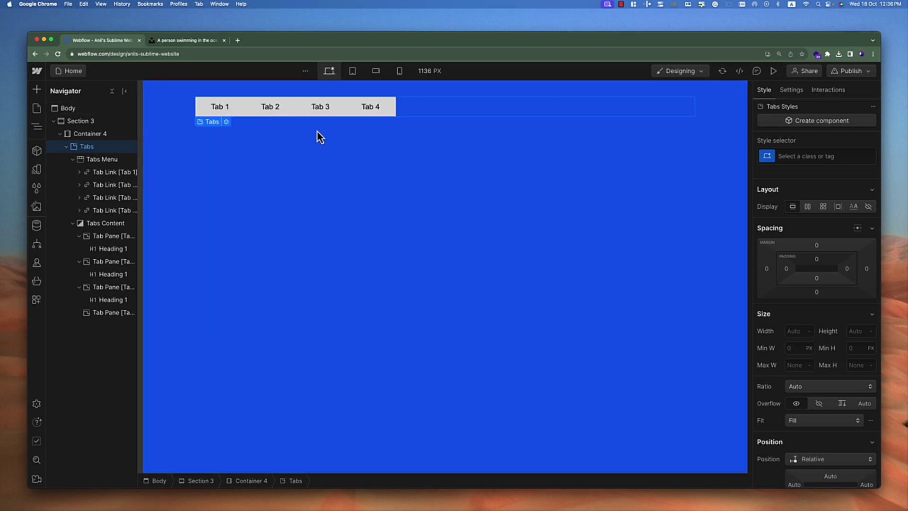
click(123, 208)
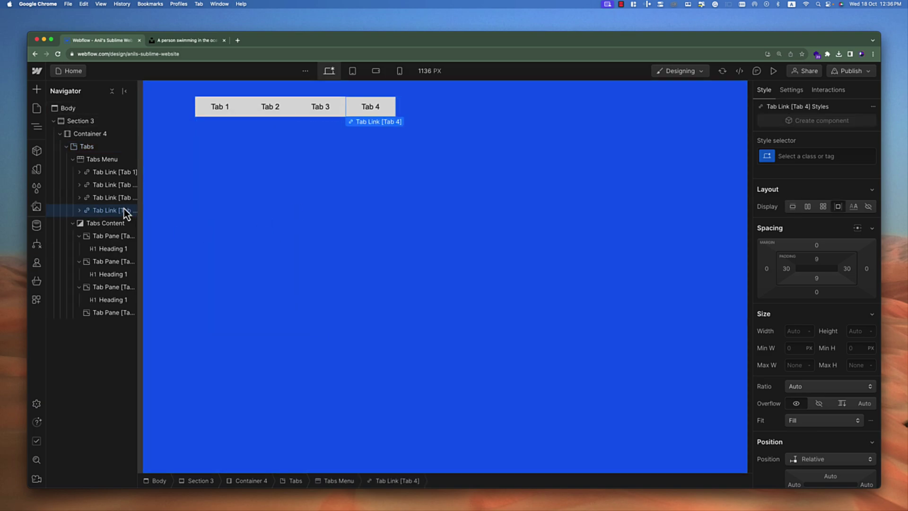
click(101, 162)
key(super+v)
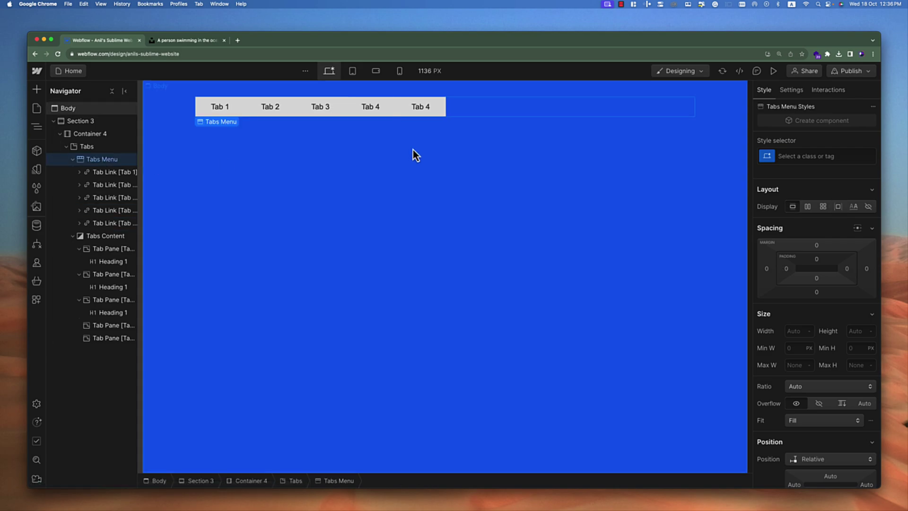
double_click(426, 107)
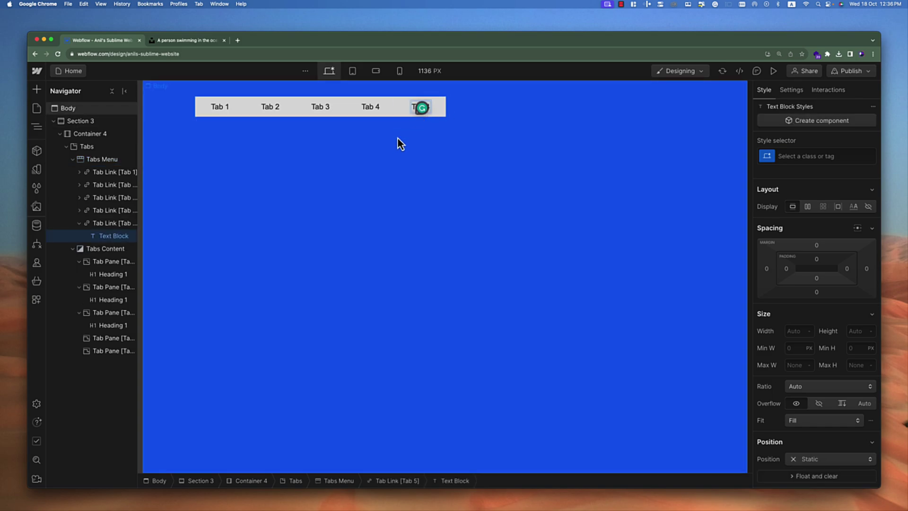
click(286, 214)
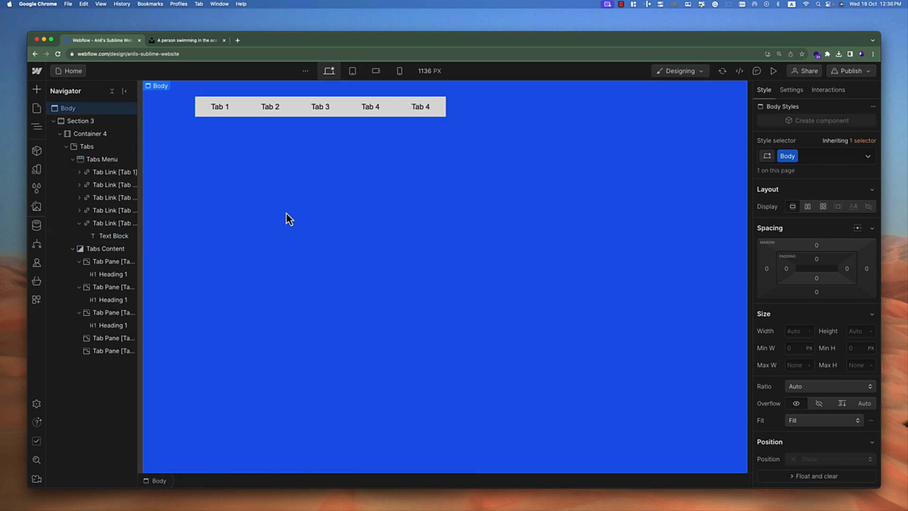
key(super+z)
key(super+z)
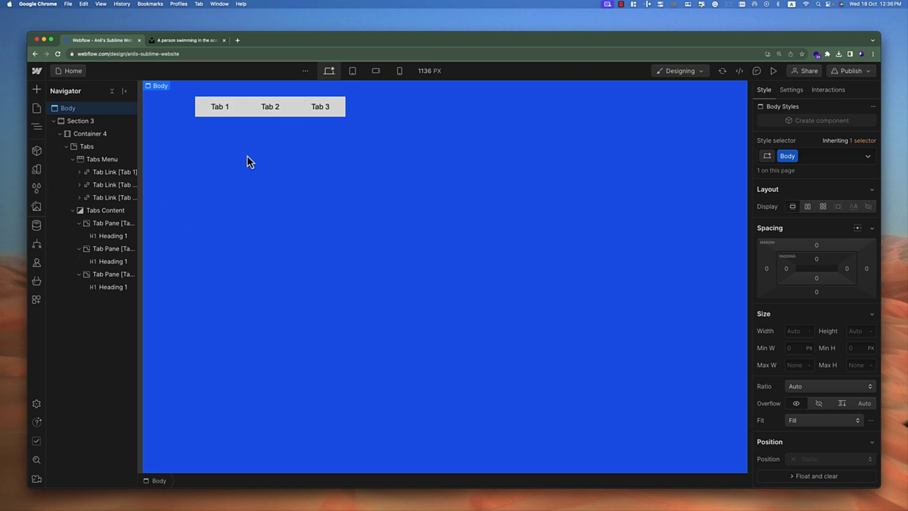
Retype the three tab labels on the canvas as Image 1, Image 2 and Image 3.
click(220, 109)
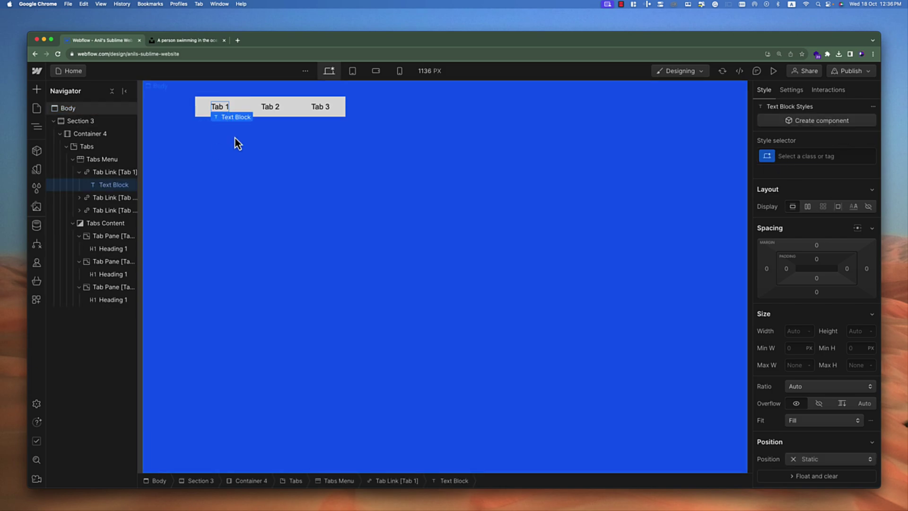
double_click(226, 112)
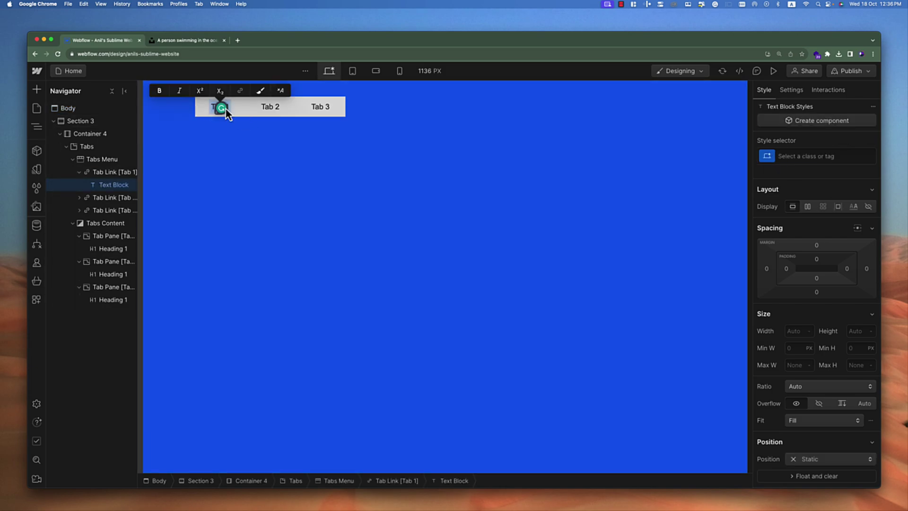
key(BackSpace)
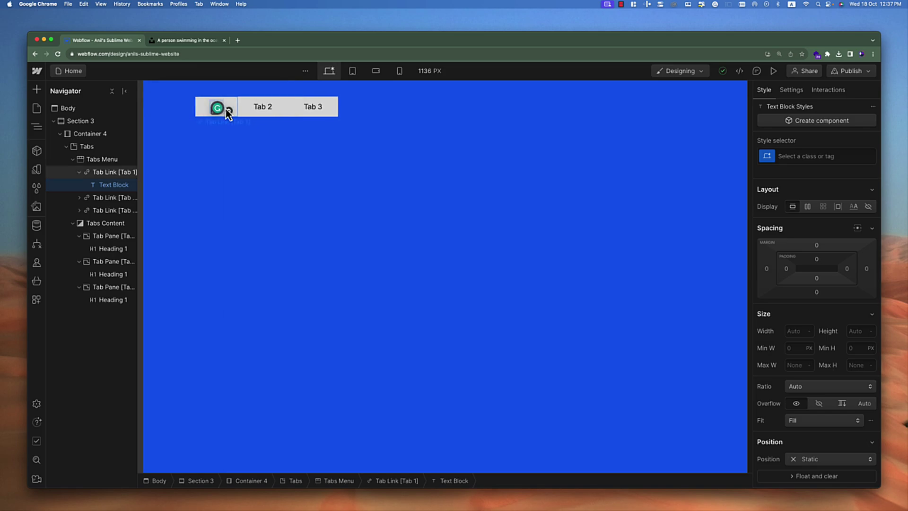
text(Inside)
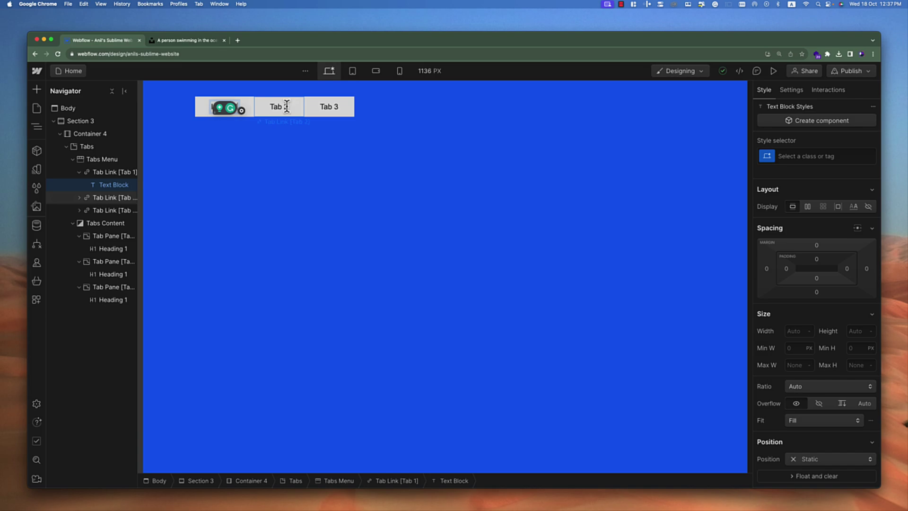
double_click(286, 107)
text(Image 2)
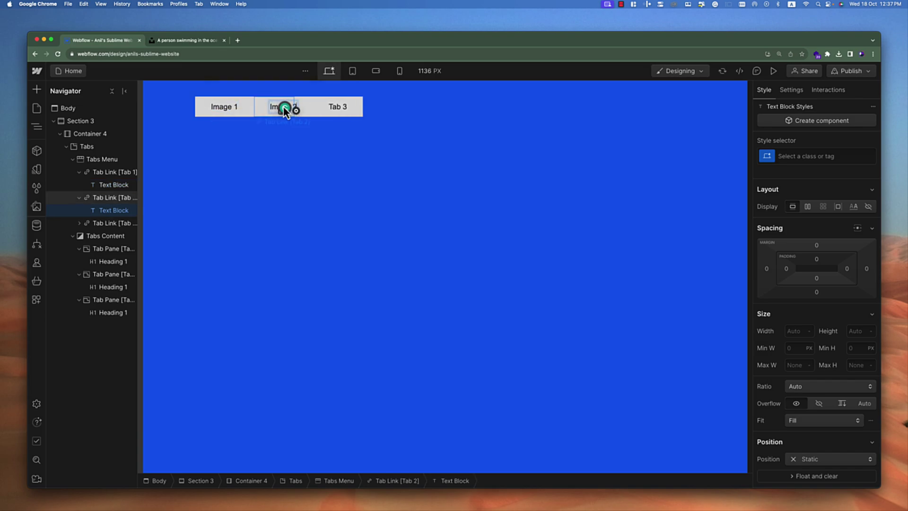
double_click(338, 107)
text(Image 3)
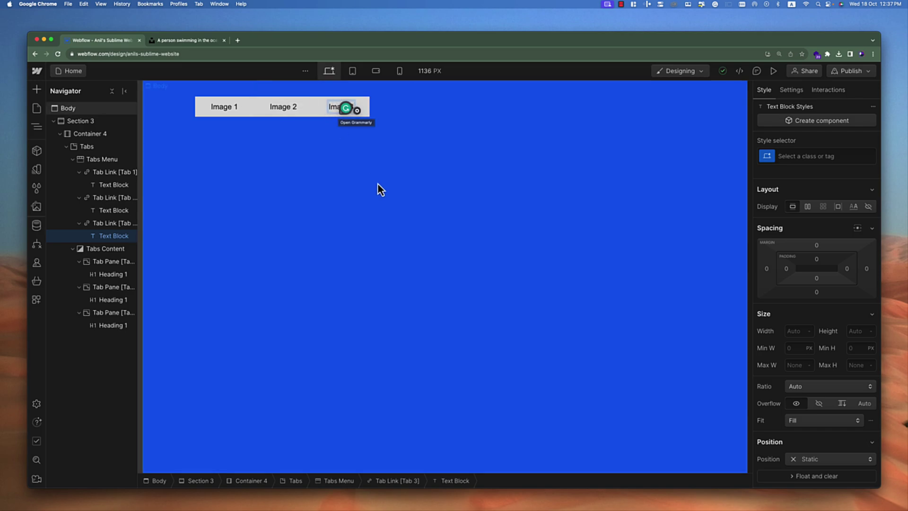
click(107, 172)
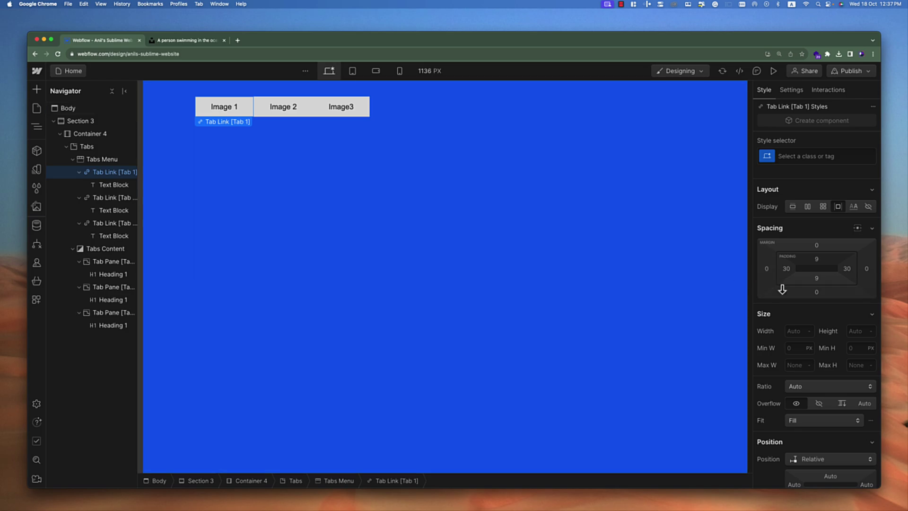
Select the Tabs element and open its settings from the canvas gear icon.
click(99, 148)
click(227, 121)
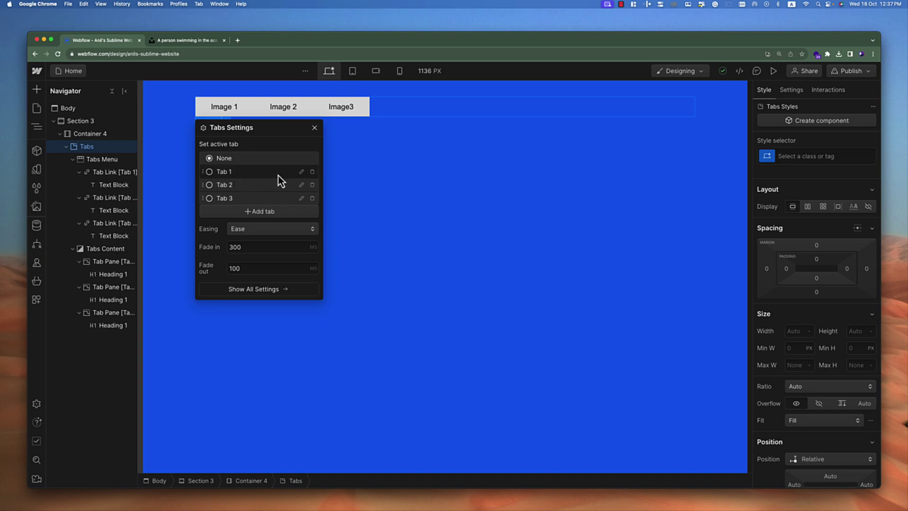
Rename the tabs to Content 1–3, make Content 2 the active tab, and close settings.
click(301, 172)
triple_click(289, 205)
text(C)
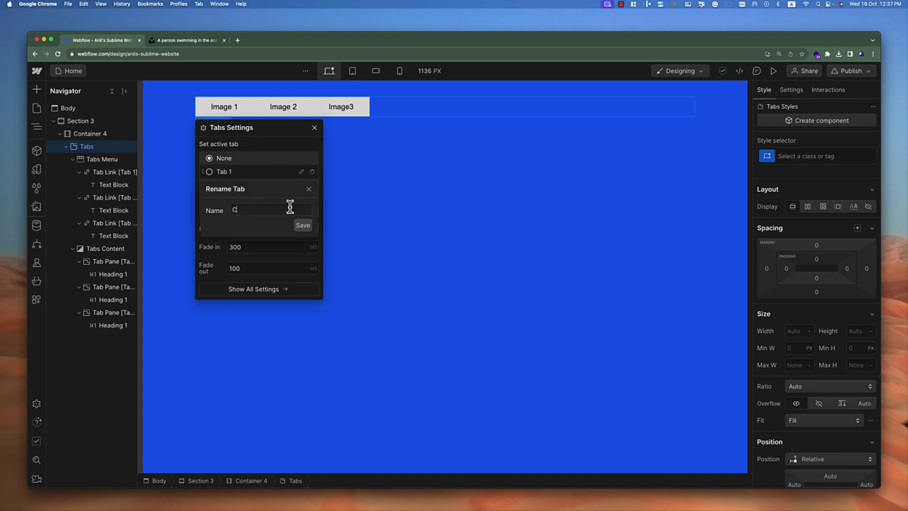
text(ontent)
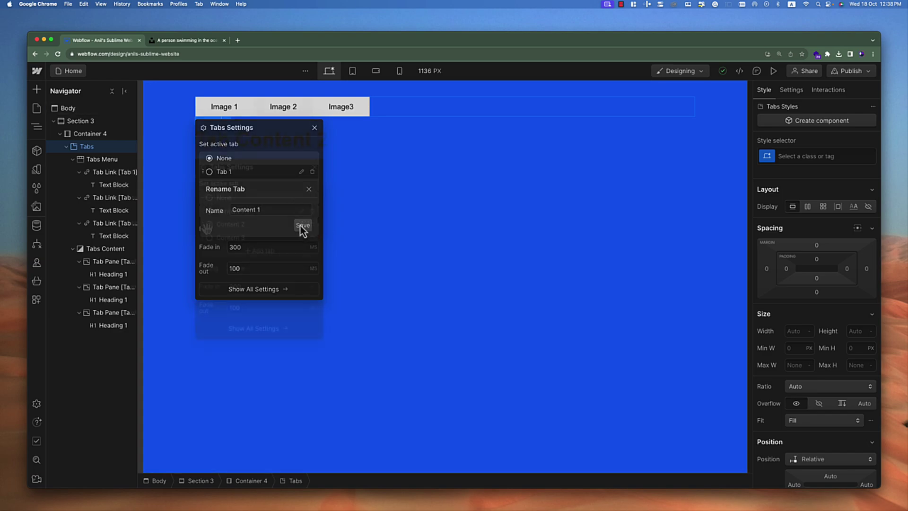
click(303, 225)
click(257, 186)
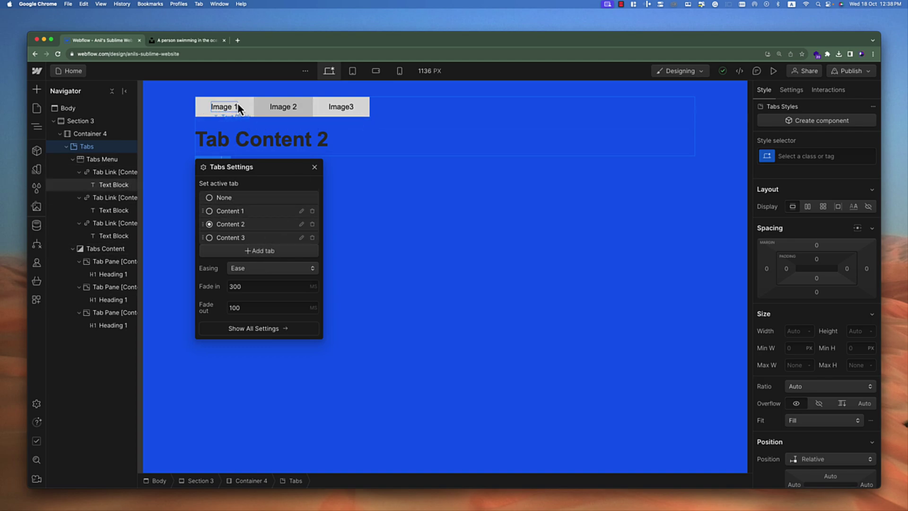
click(324, 229)
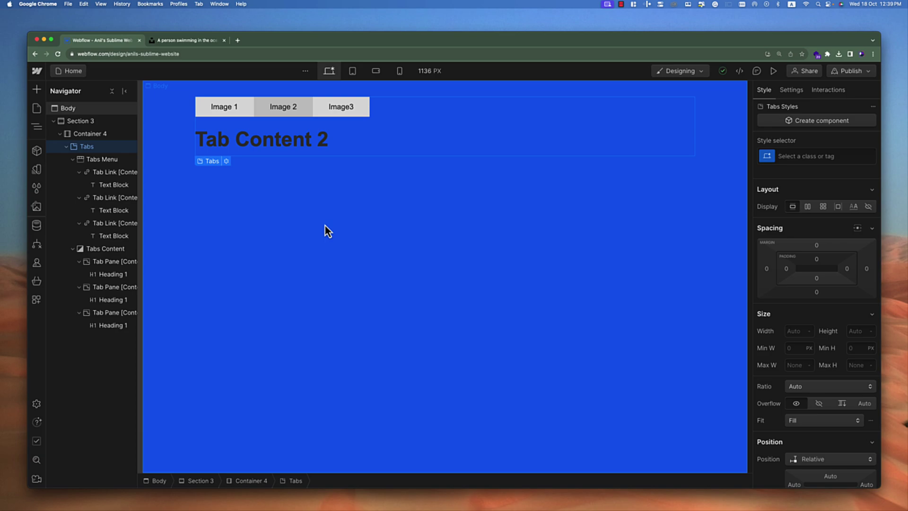
Reopen and close the Tabs settings, then select Tab Pane Content 1 in the Navigator.
click(226, 161)
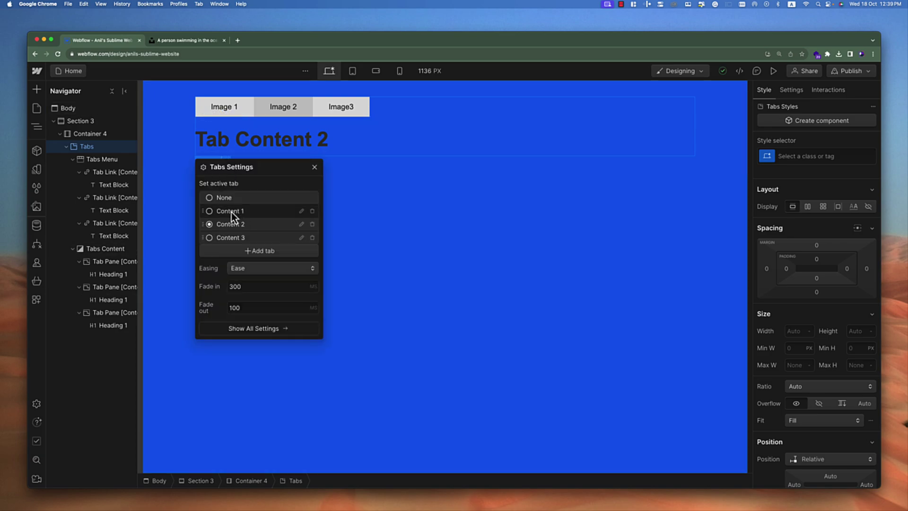
click(315, 168)
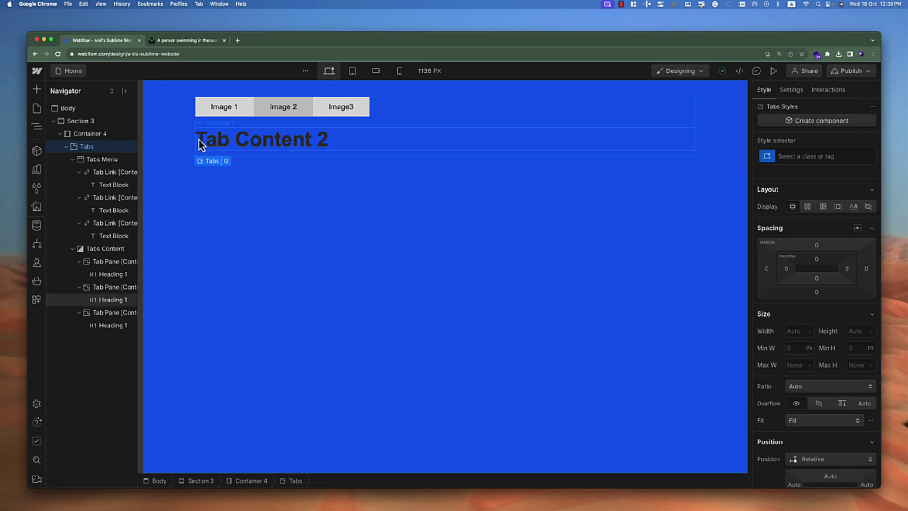
click(114, 277)
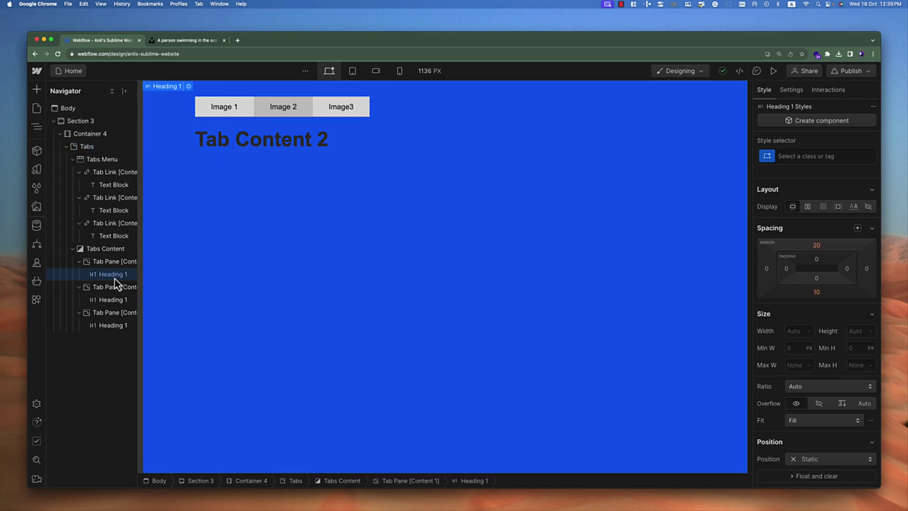
click(102, 262)
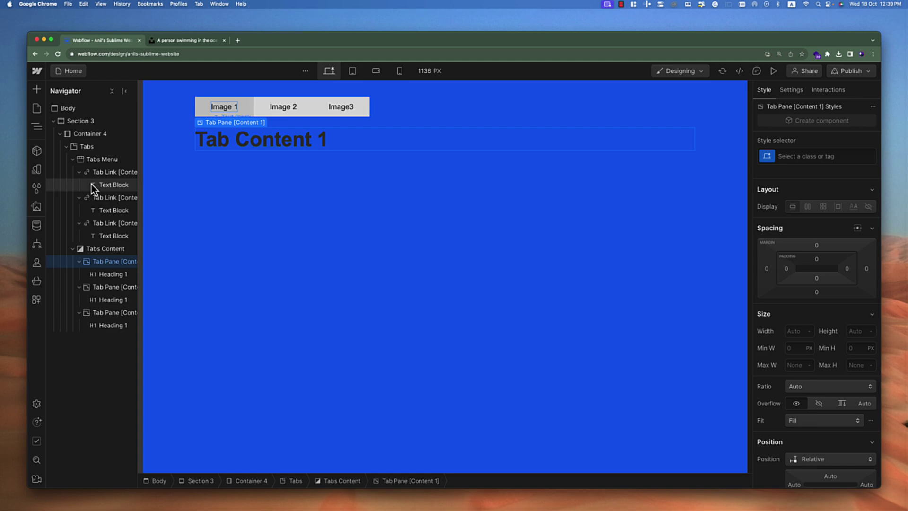
Collapse the three Tab Link rows in the Navigator.
click(80, 173)
click(79, 185)
click(79, 197)
click(101, 172)
click(101, 235)
click(83, 225)
Collapse the three Tab Pane rows, then expand the first to show its heading.
click(80, 225)
click(80, 237)
click(79, 250)
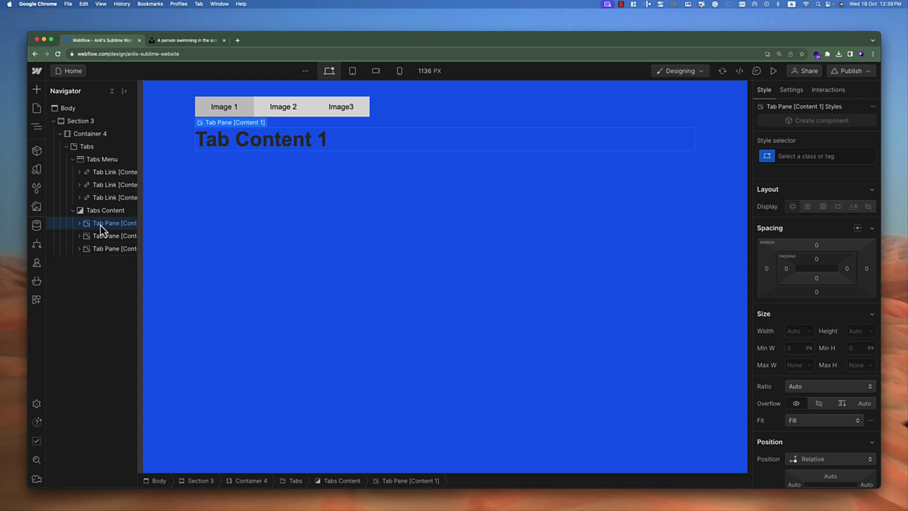
click(80, 223)
click(108, 236)
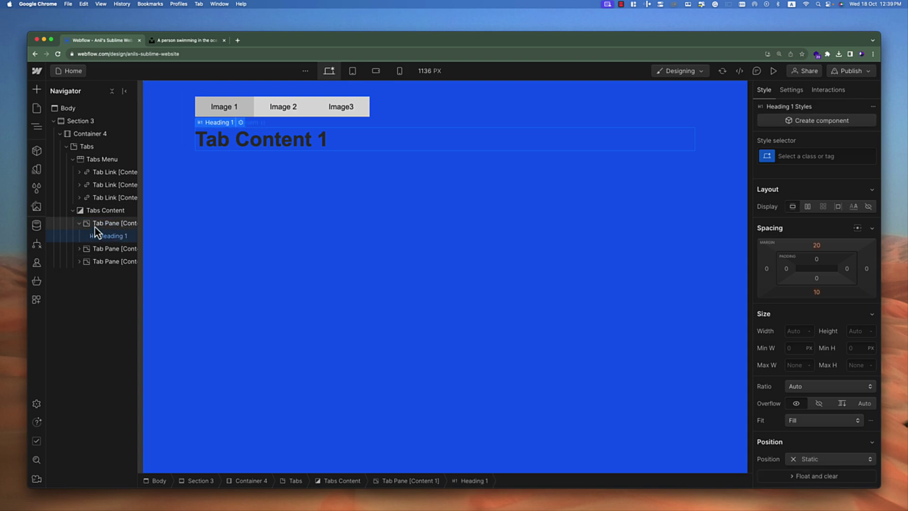
Delete the Tab Content 1 heading so Tab Pane Content 1 is empty.
click(120, 227)
click(117, 235)
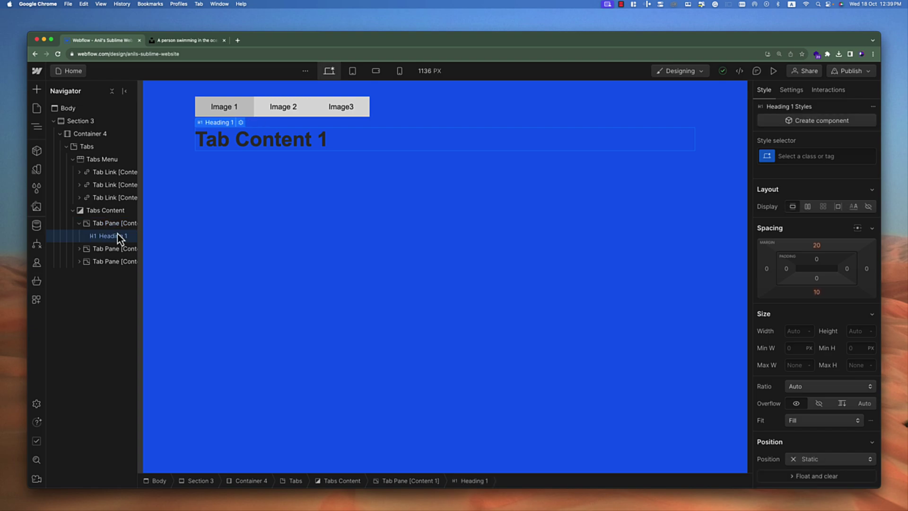
key(Delete)
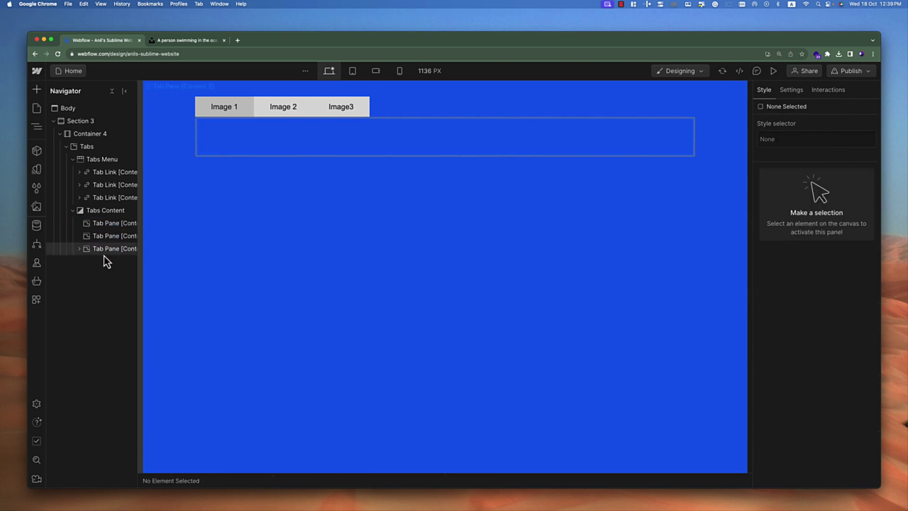
click(80, 249)
click(106, 224)
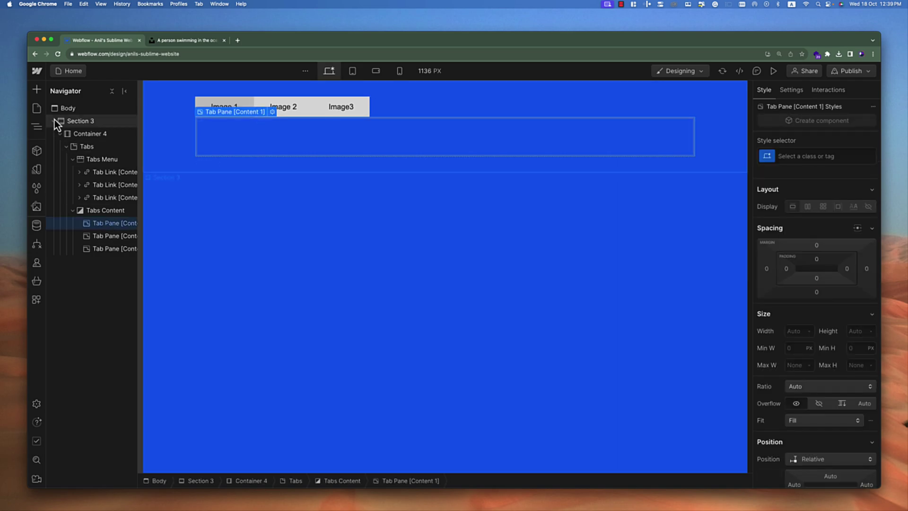
click(37, 90)
Add an Image to the first tab pane showing the coral photo, 640 × 480 px.
scroll(109, 357, down, 5)
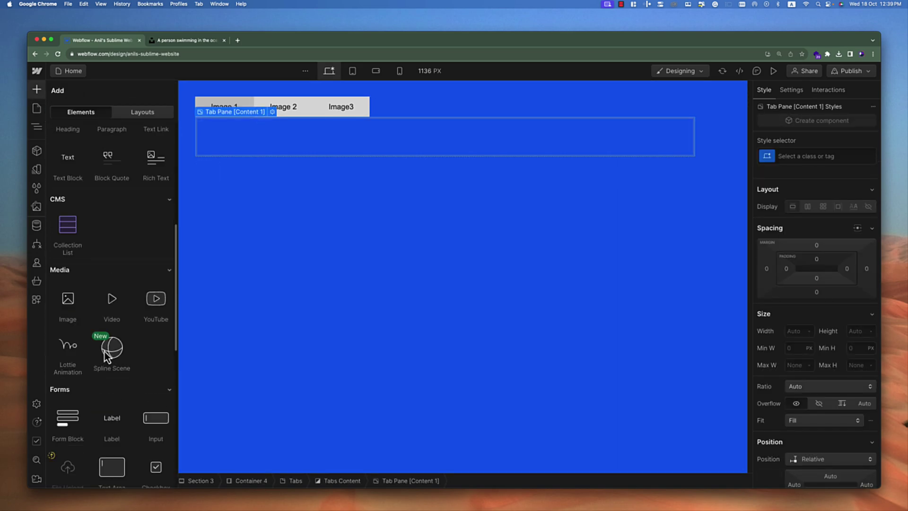
click(72, 303)
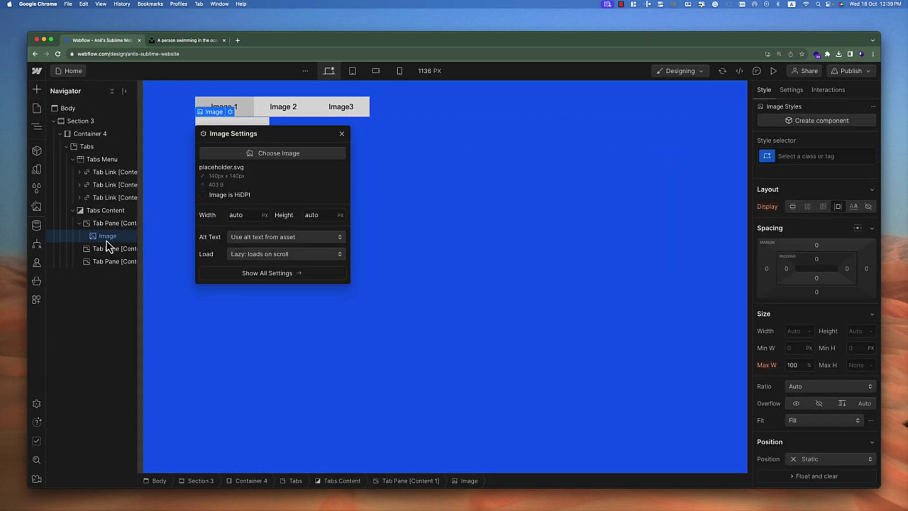
click(261, 154)
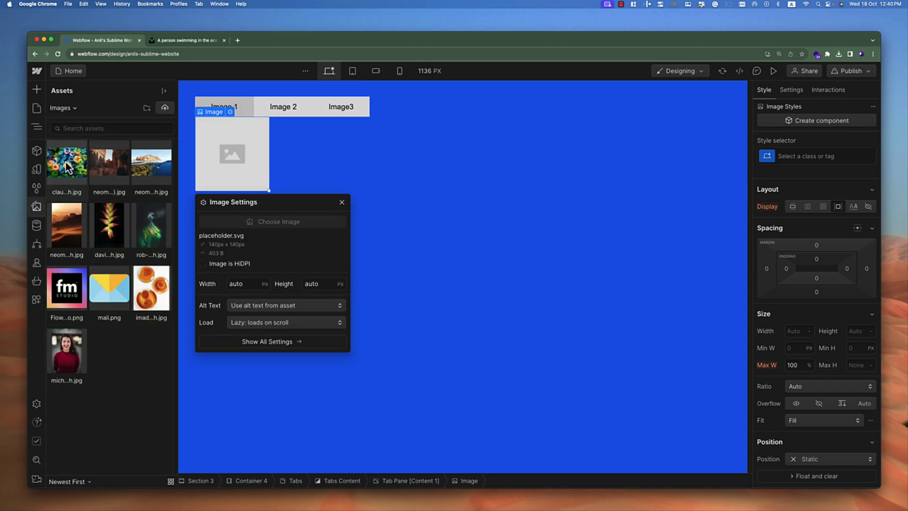
click(67, 166)
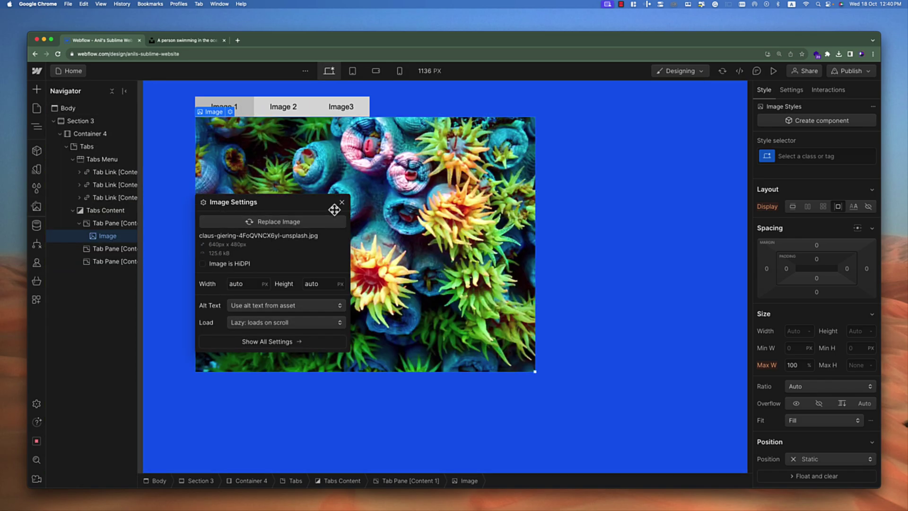
click(341, 202)
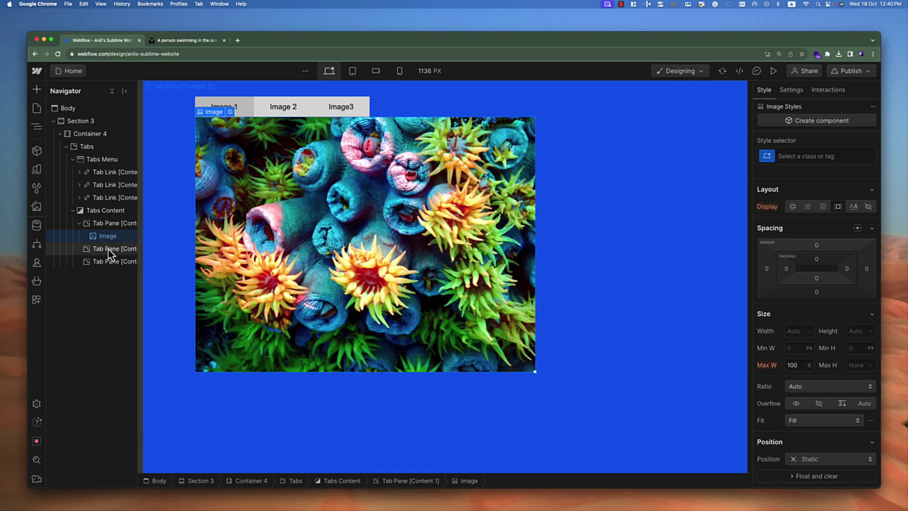
click(109, 248)
Paste the coral image into the second and third tab panes and collapse the pane rows.
key(ctrl+v)
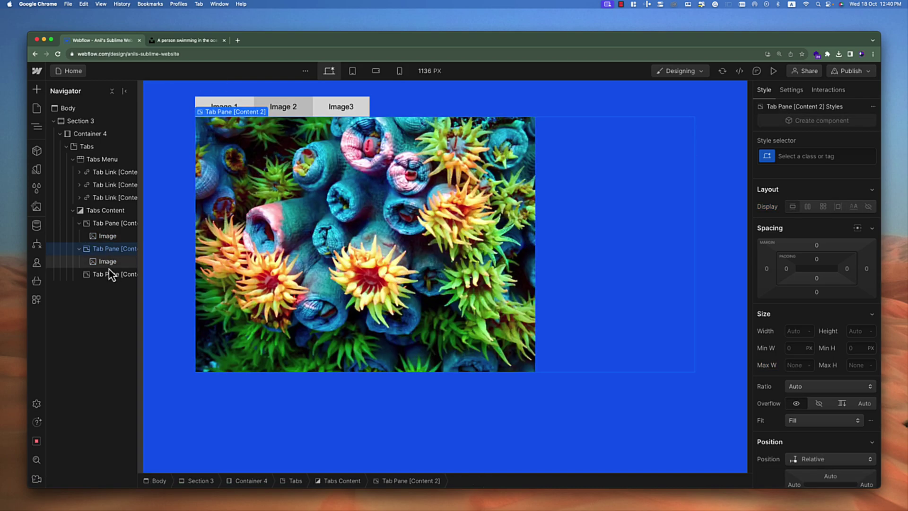
click(110, 274)
key(ctrl+v)
click(109, 223)
click(79, 223)
click(79, 235)
click(79, 248)
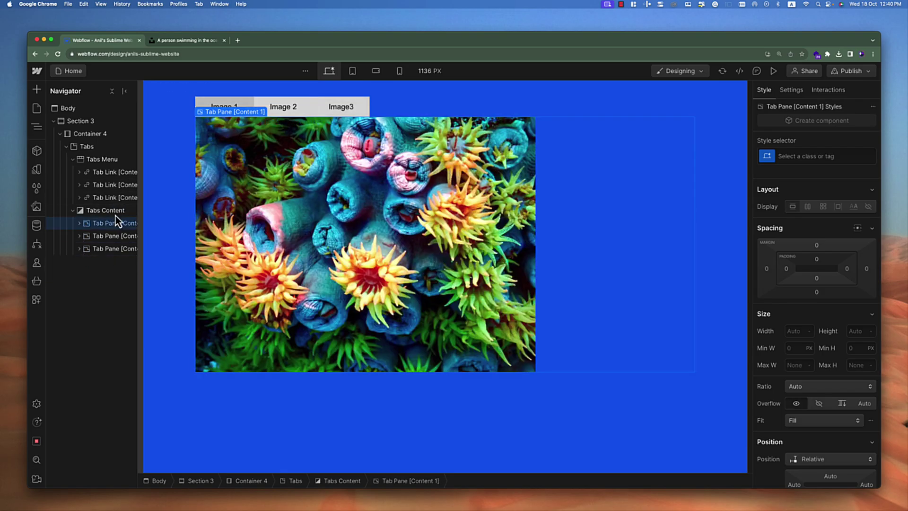
Set the Tabs element's active tab to Content 2.
click(114, 210)
click(114, 172)
click(101, 147)
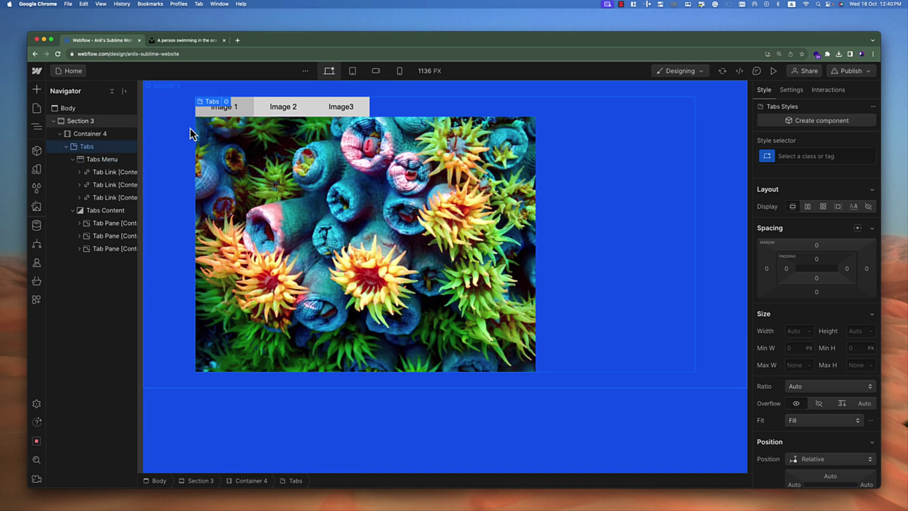
click(791, 90)
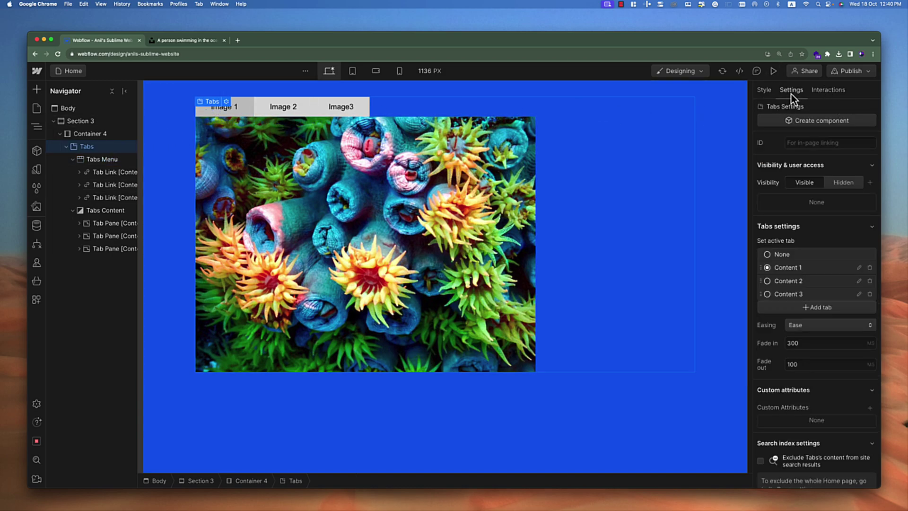
click(785, 281)
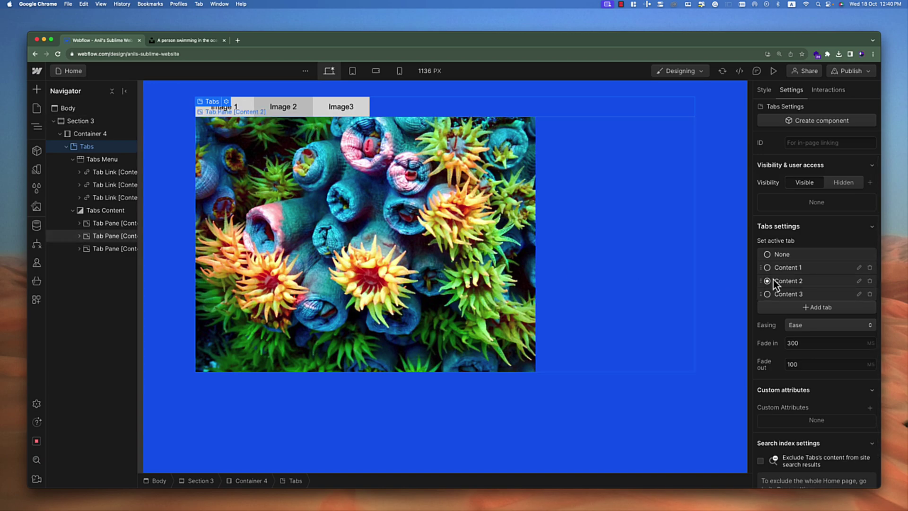
Replace the second pane's image with the neom canyon photo, 640 × 427 px.
click(79, 239)
click(99, 249)
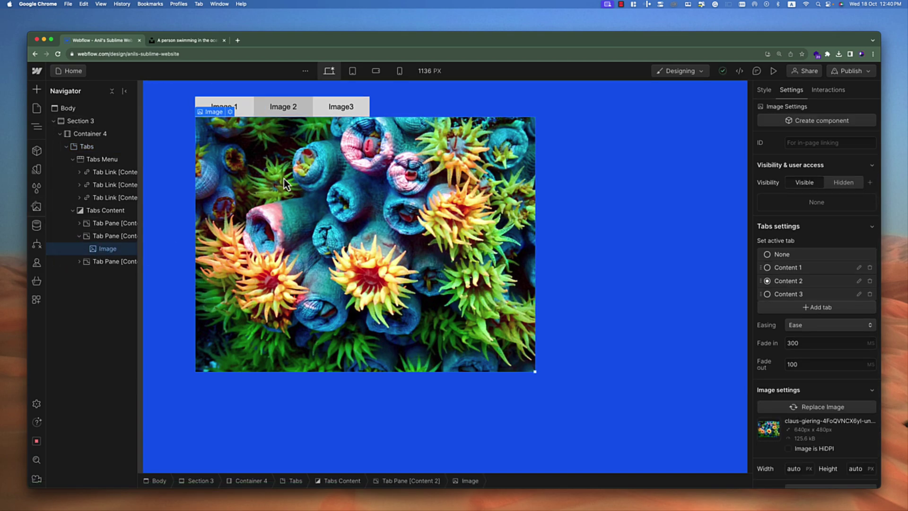
click(230, 112)
click(258, 168)
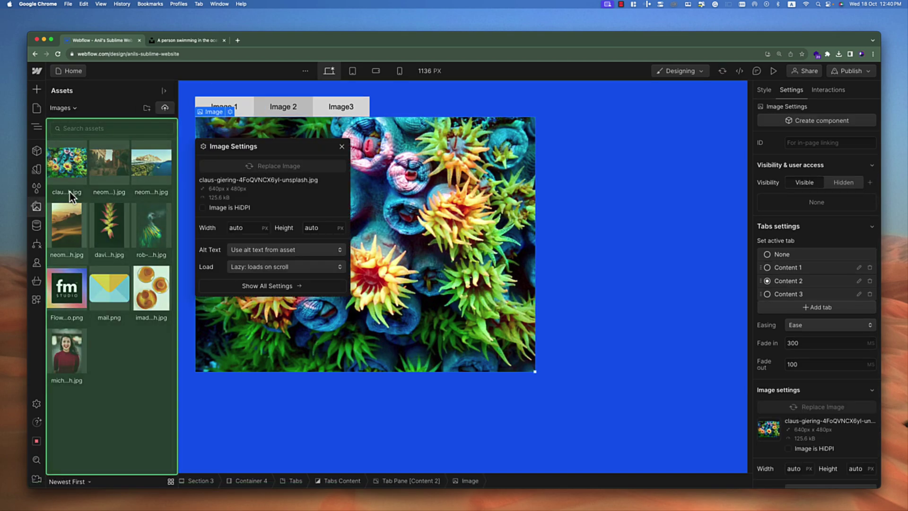
click(119, 164)
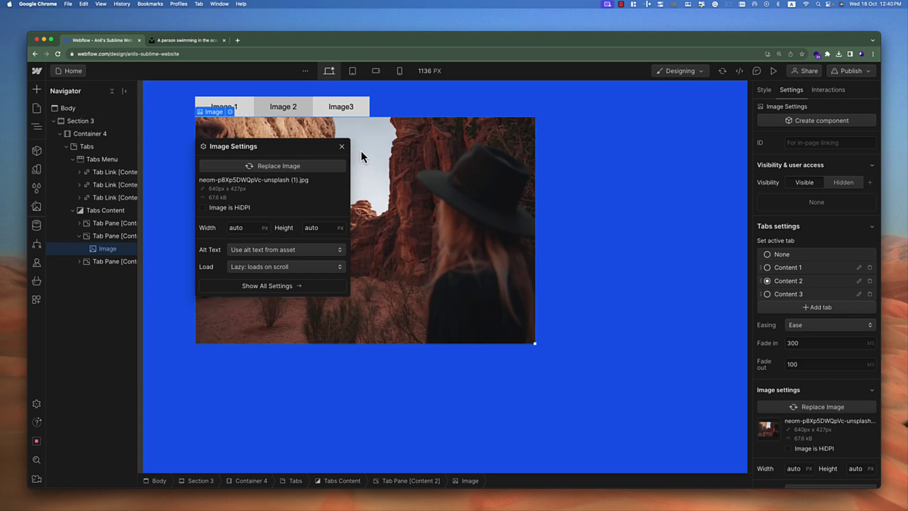
click(342, 149)
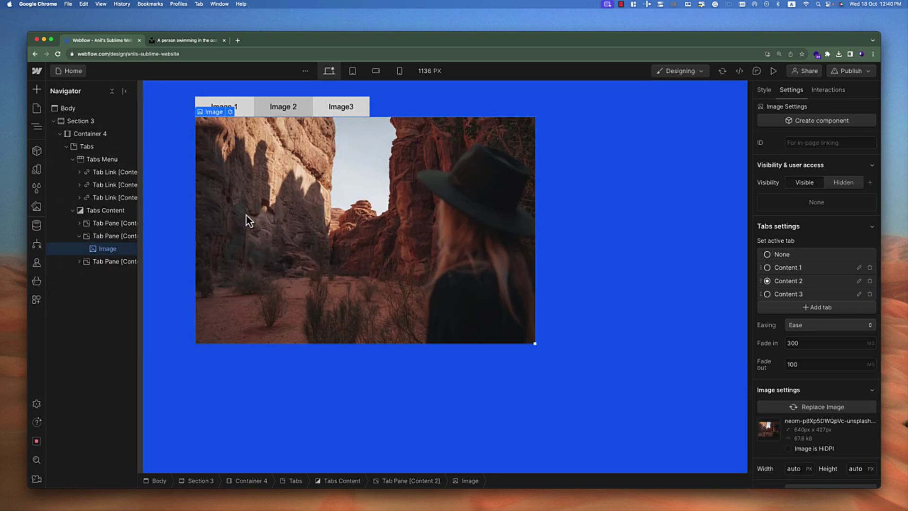
click(90, 263)
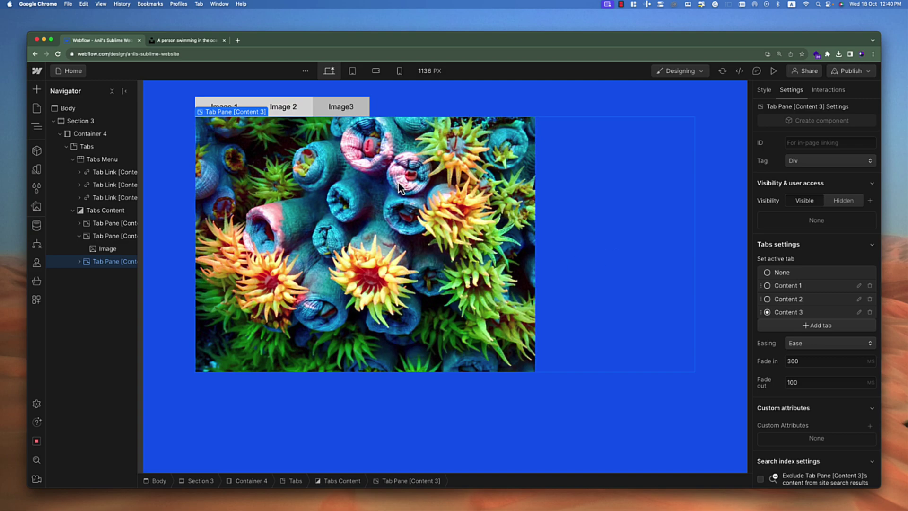
Swap the third pane's image for the swimmer photo and preview the page.
click(80, 261)
click(107, 274)
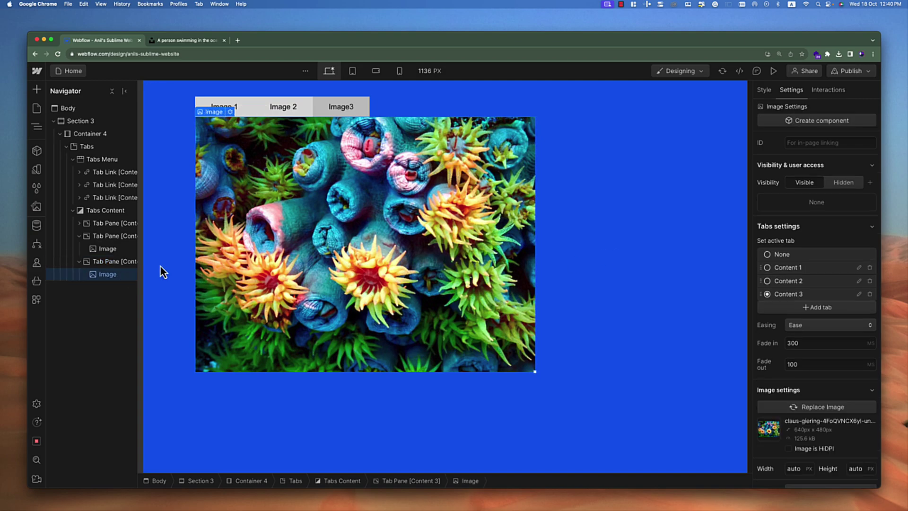
click(230, 112)
click(265, 166)
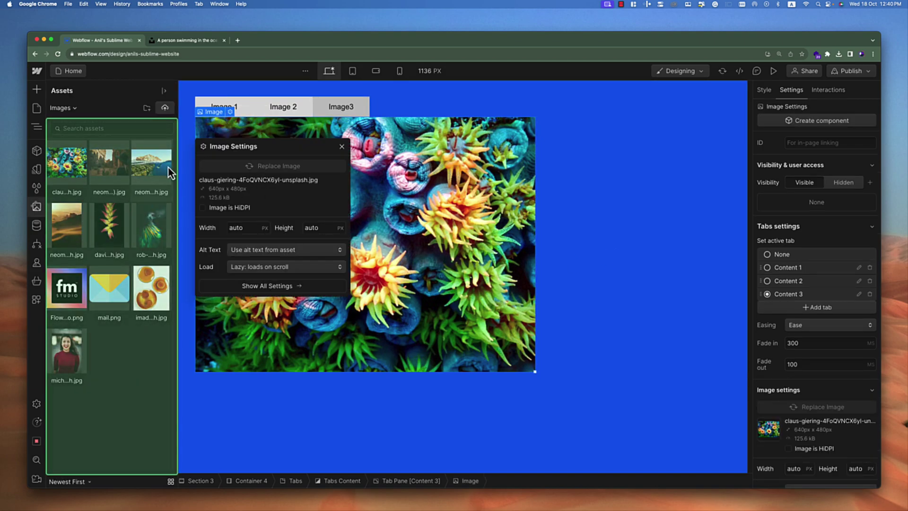
click(162, 168)
click(604, 206)
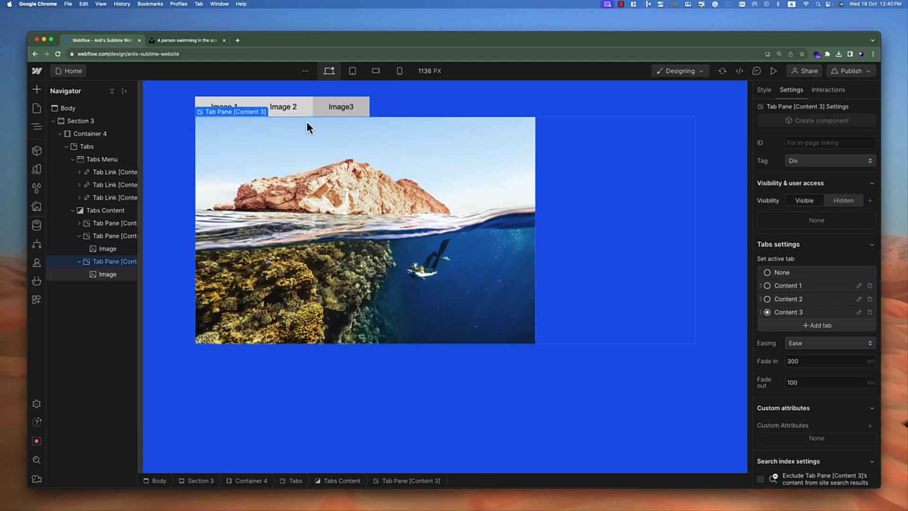
click(773, 71)
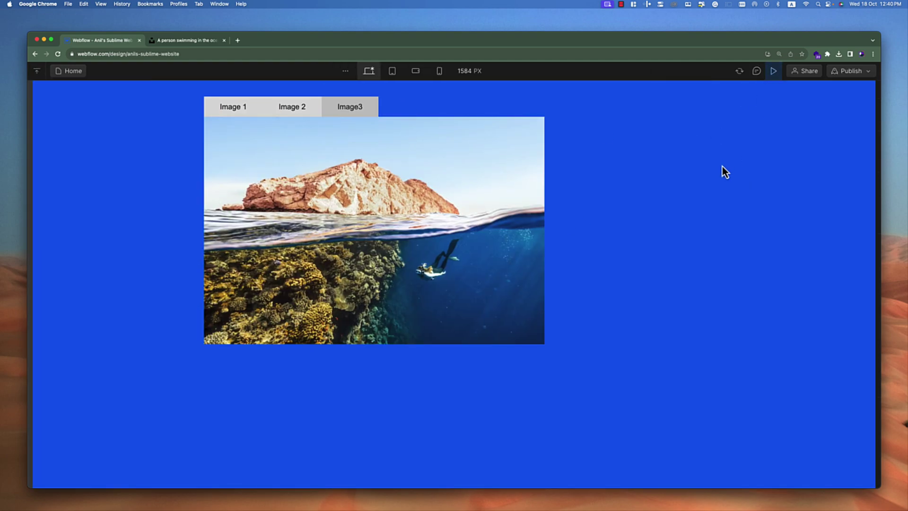
click(241, 110)
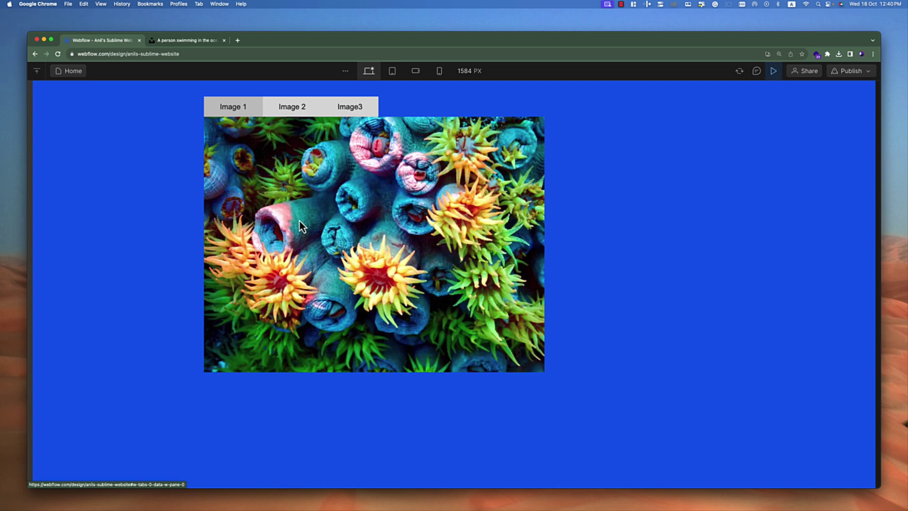
click(290, 114)
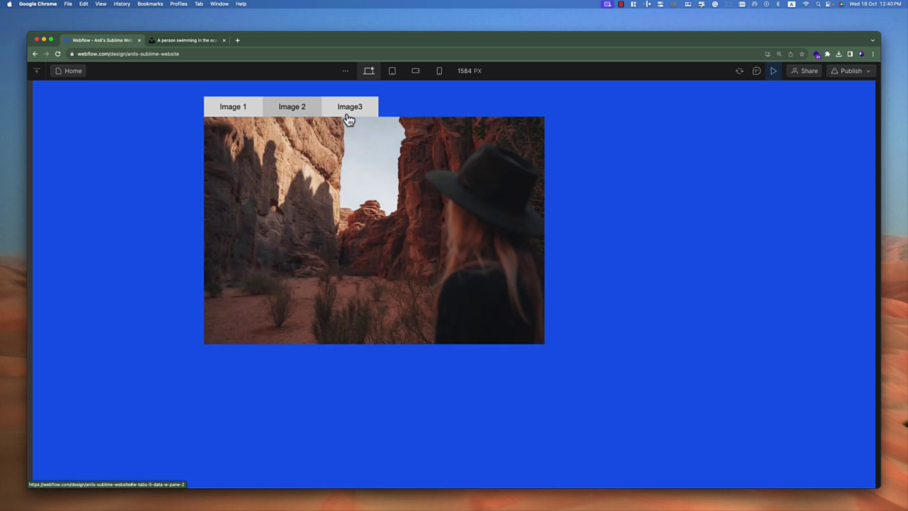
click(354, 111)
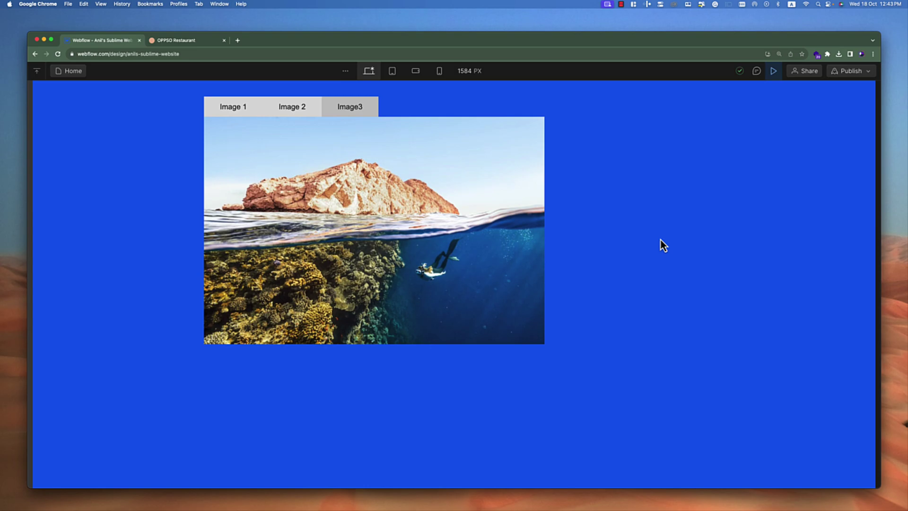
Switch to the OPPSO Restaurant example page and scroll to its menu.
click(161, 42)
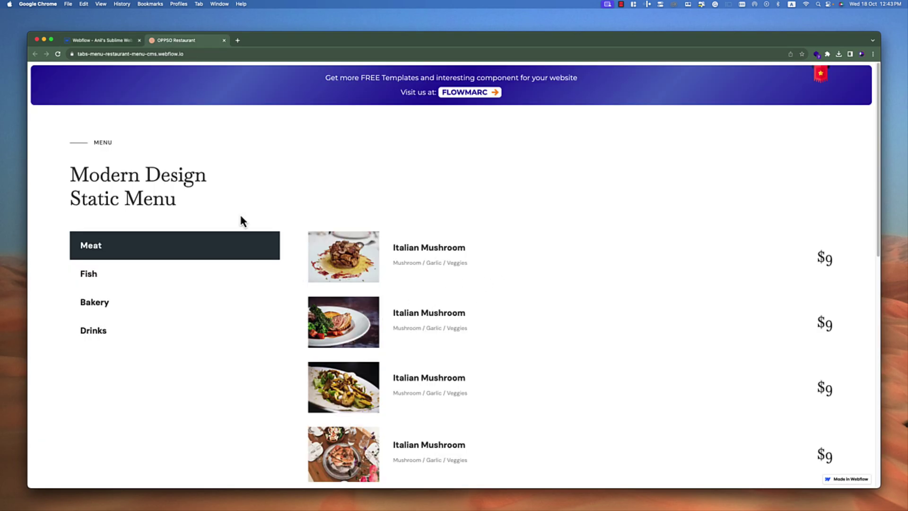
scroll(549, 286, down, 1)
scroll(550, 286, down, 10)
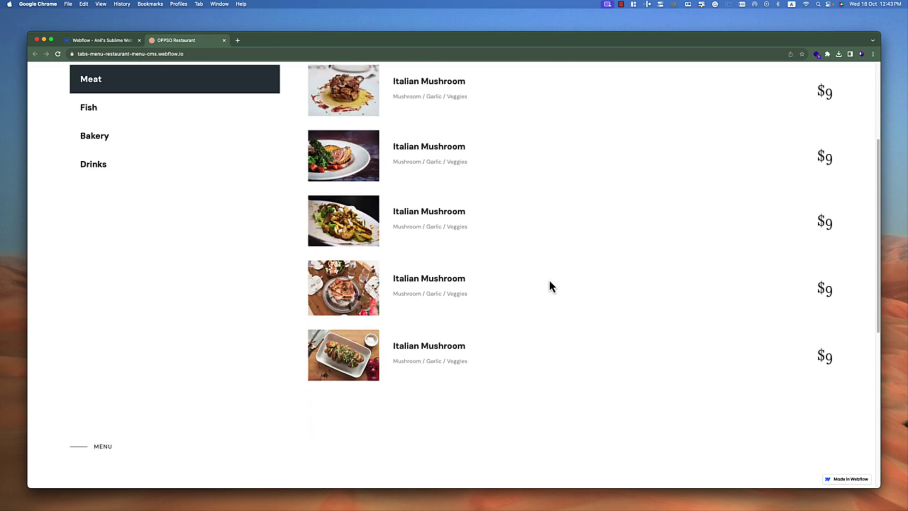
scroll(426, 170, up, 10)
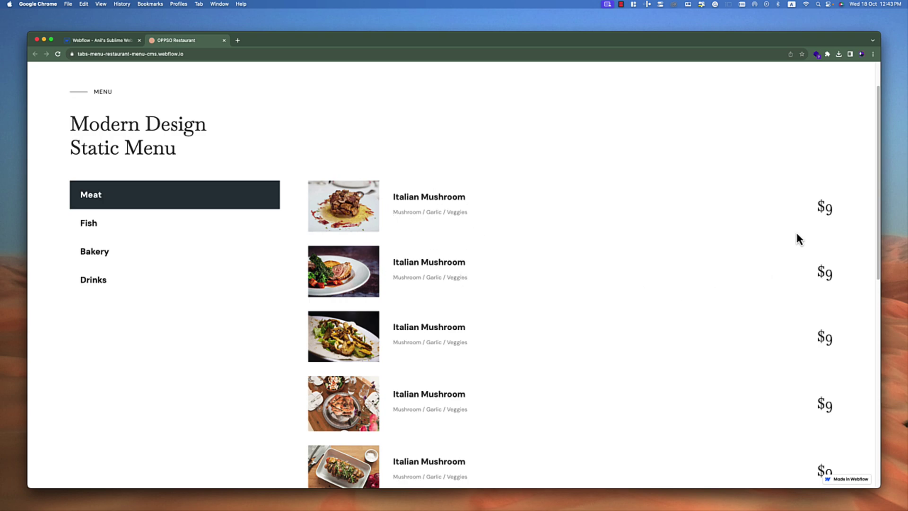
Cycle through the Meat, Fish, Bakery and Drinks menu tabs.
click(201, 223)
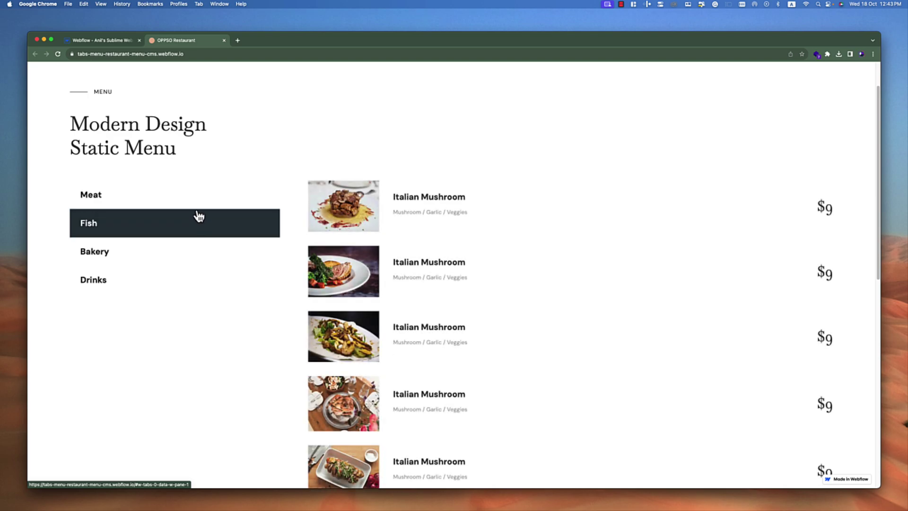
click(191, 204)
click(189, 232)
click(192, 262)
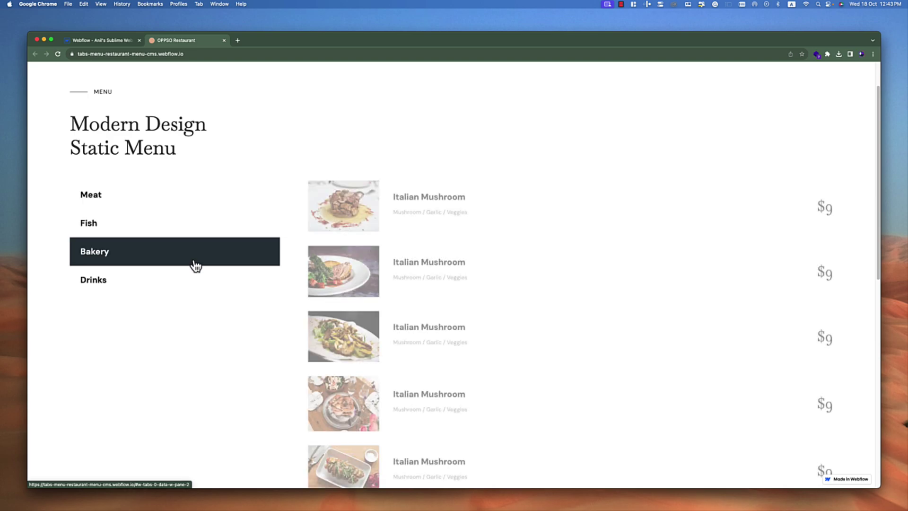
click(194, 287)
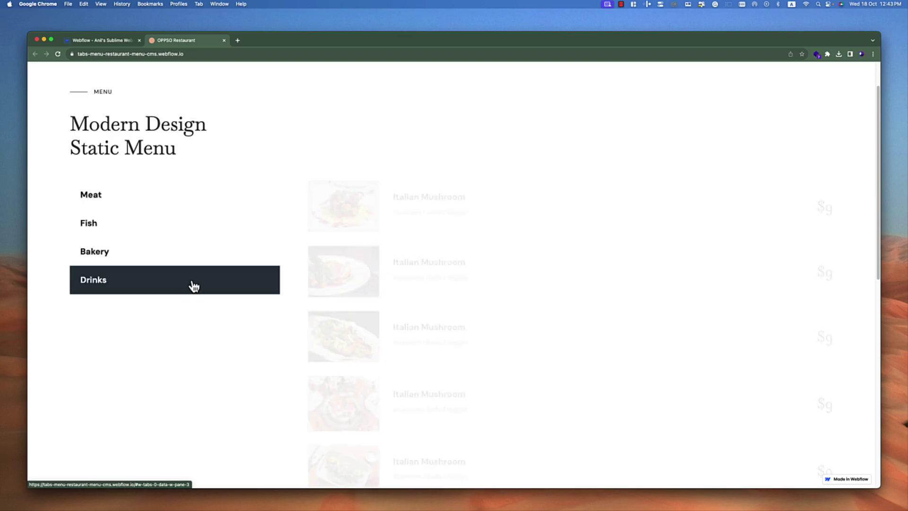
click(149, 251)
click(142, 230)
click(138, 201)
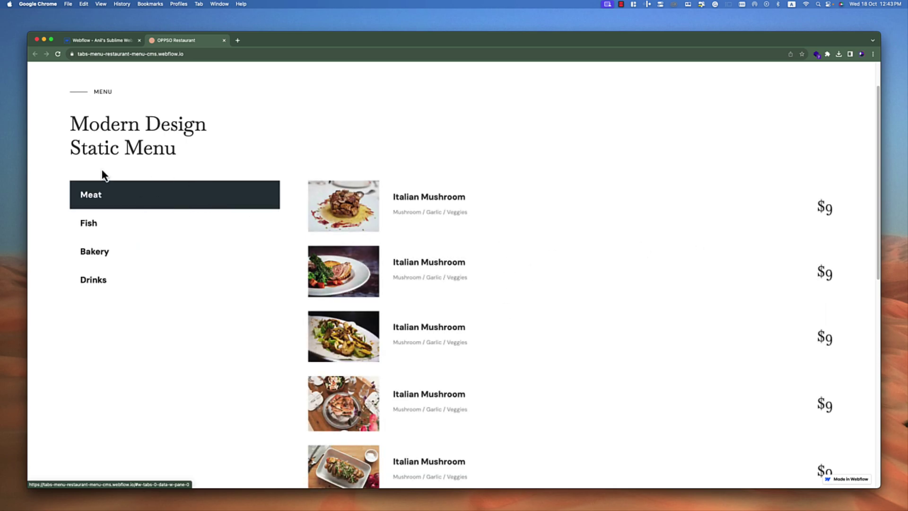